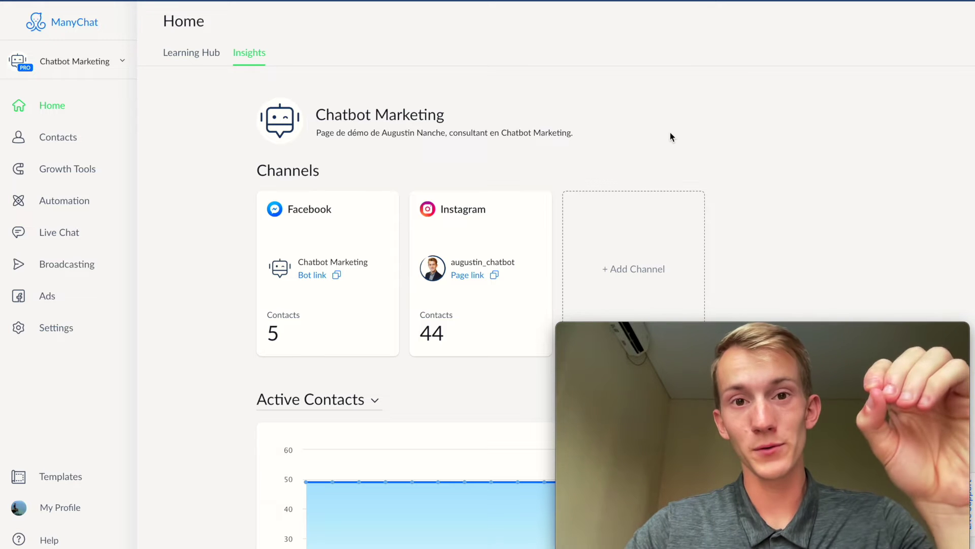
- Skim the Home insights and look over the Learning Hub's free video course and FAQs
scroll(195, 198, down, 10)
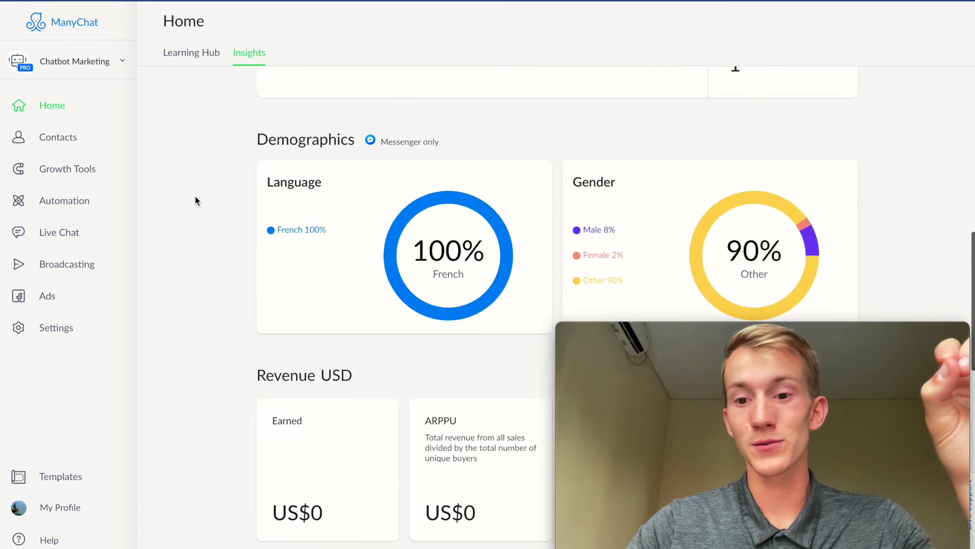
scroll(195, 199, up, 10)
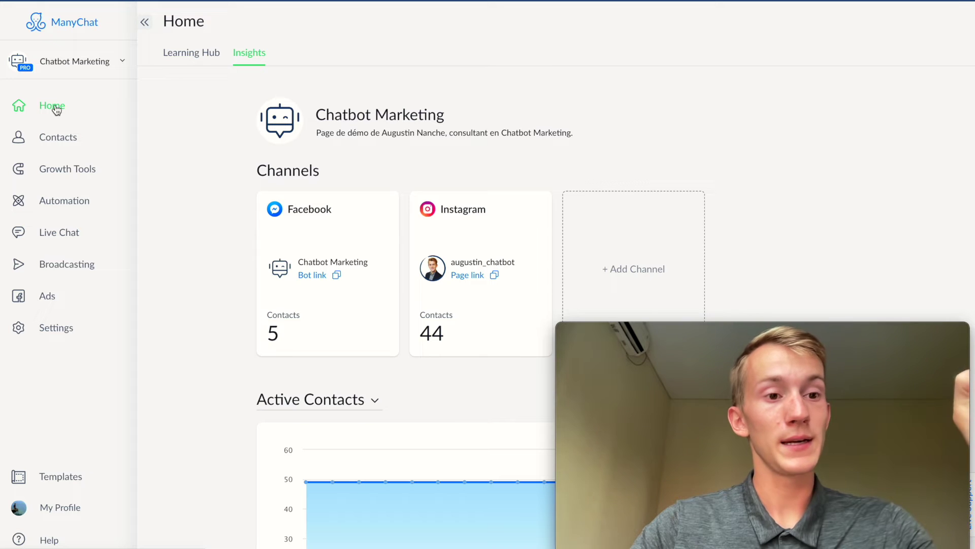
click(177, 60)
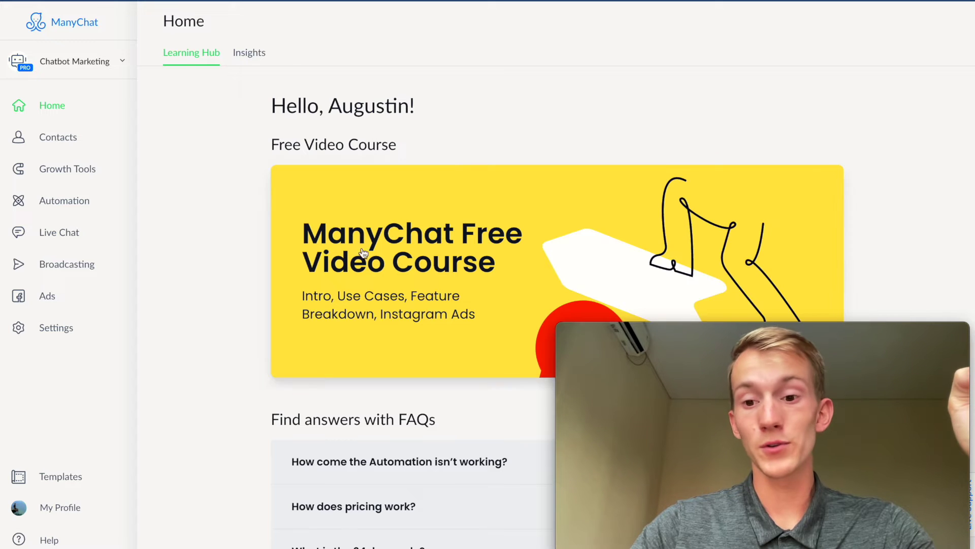
scroll(374, 200, down, 3)
scroll(376, 198, down, 3)
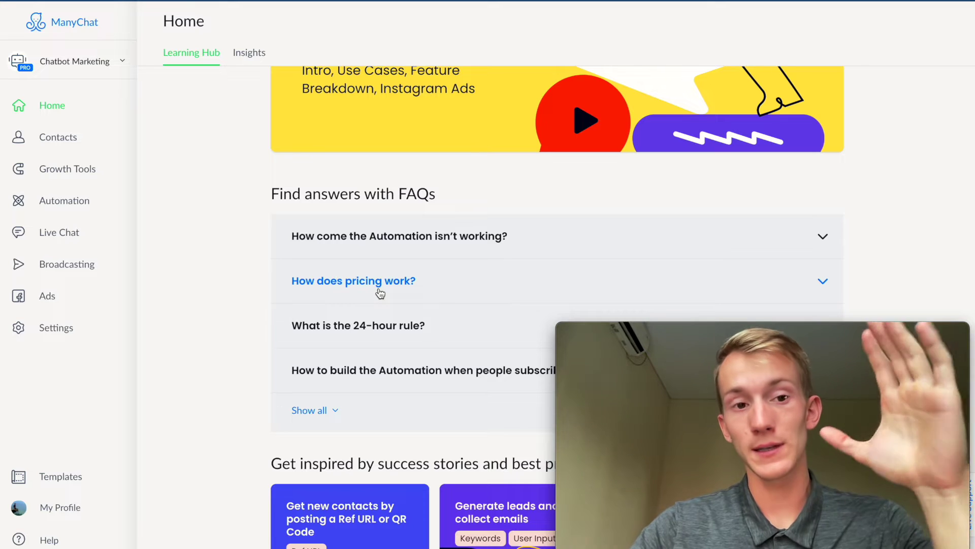
scroll(380, 293, up, 5)
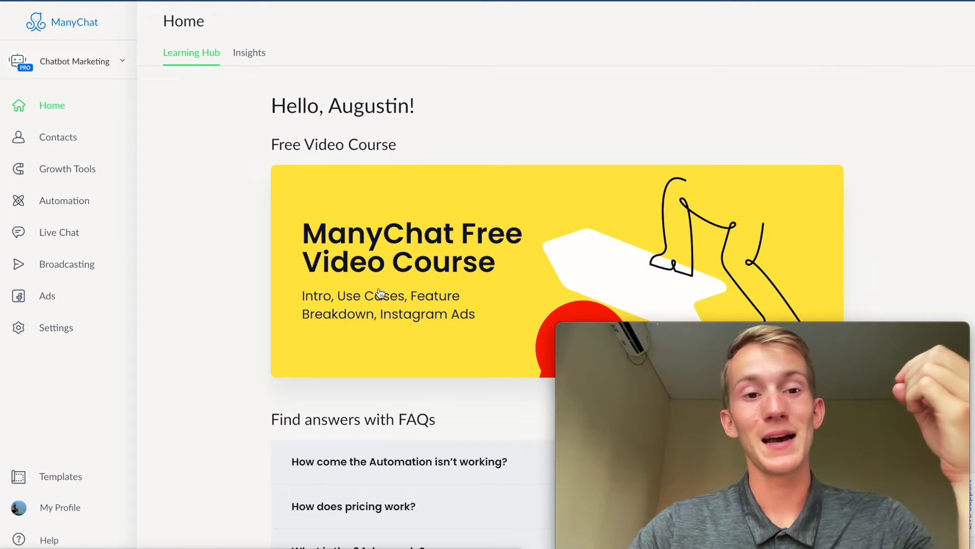
- Review the Insights page's channels, active contacts, demographics, revenue and overall earnings sections
click(249, 55)
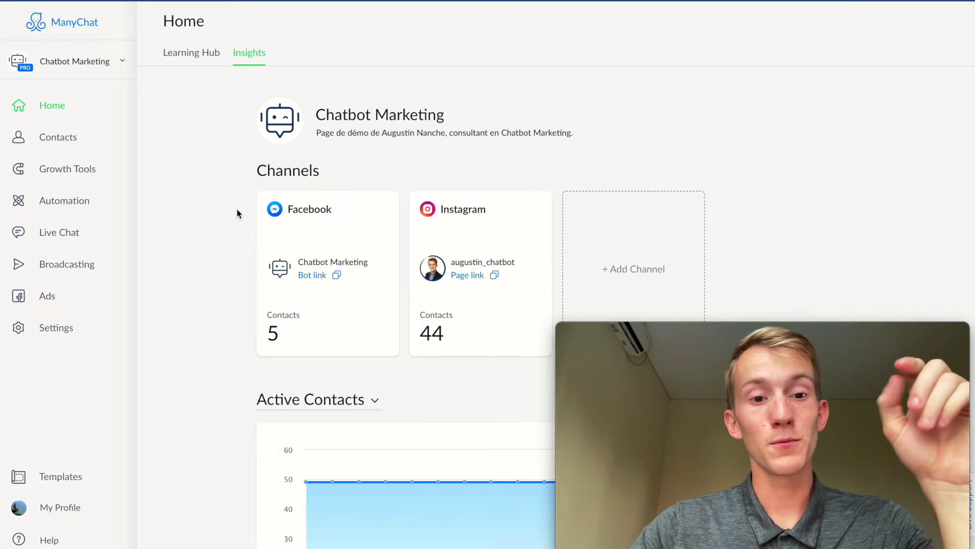
scroll(238, 213, down, 3)
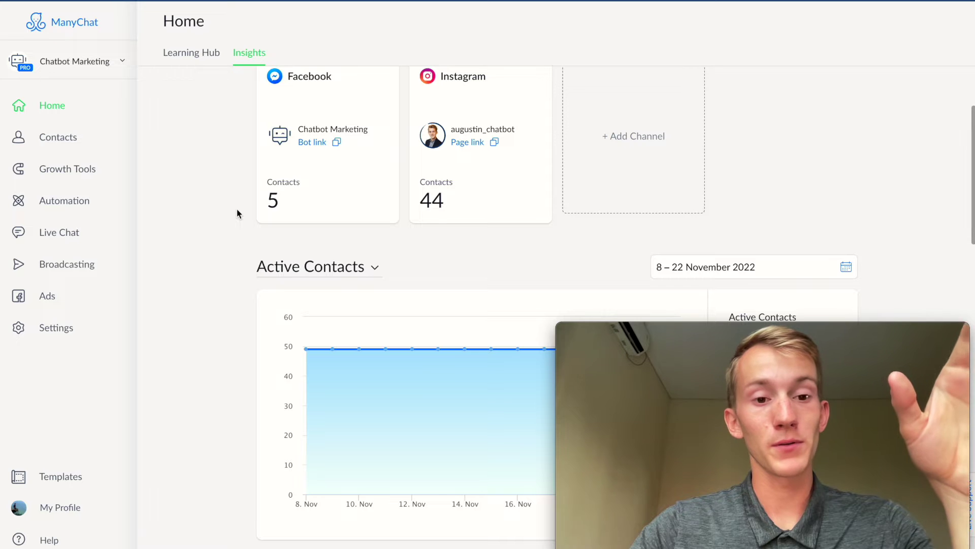
scroll(237, 213, up, 3)
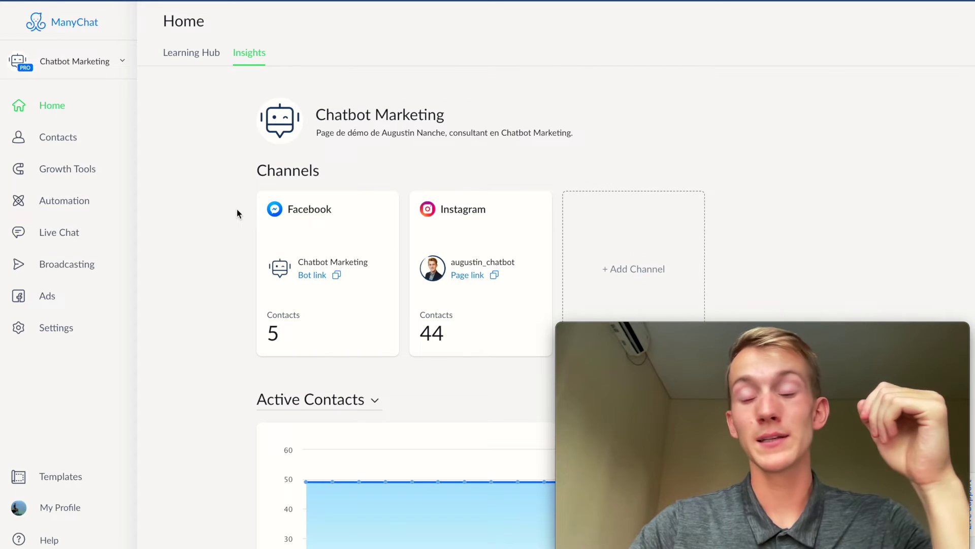
scroll(237, 209, down, 1)
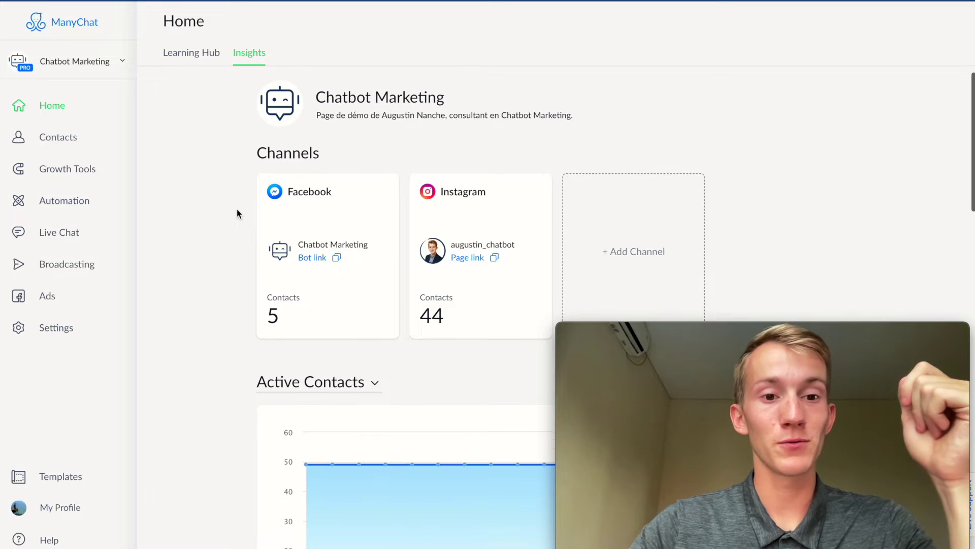
scroll(260, 351, down, 5)
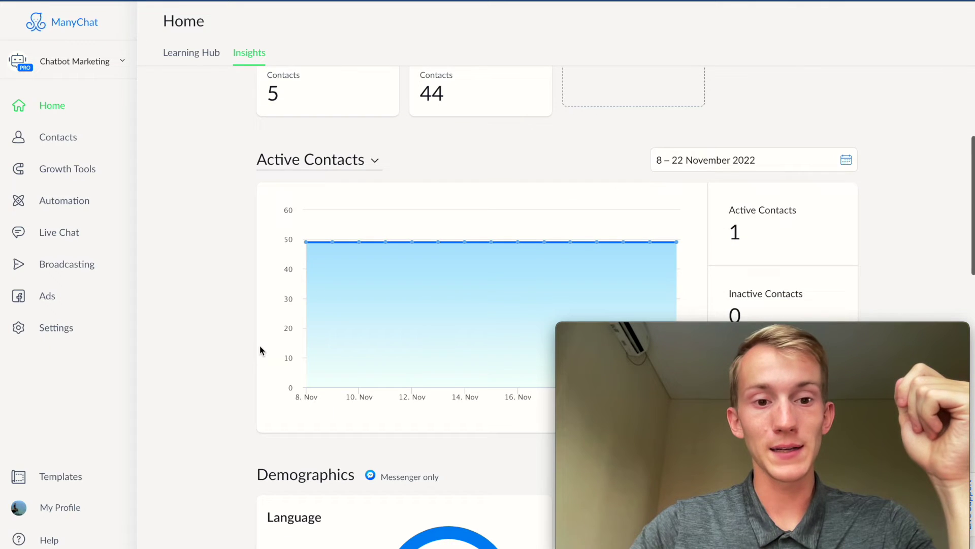
scroll(379, 315, down, 5)
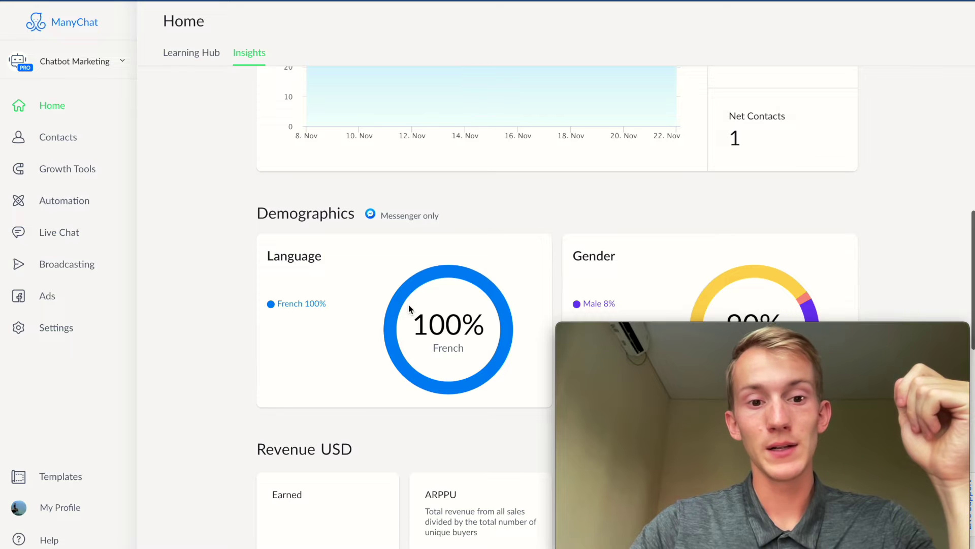
scroll(407, 304, down, 3)
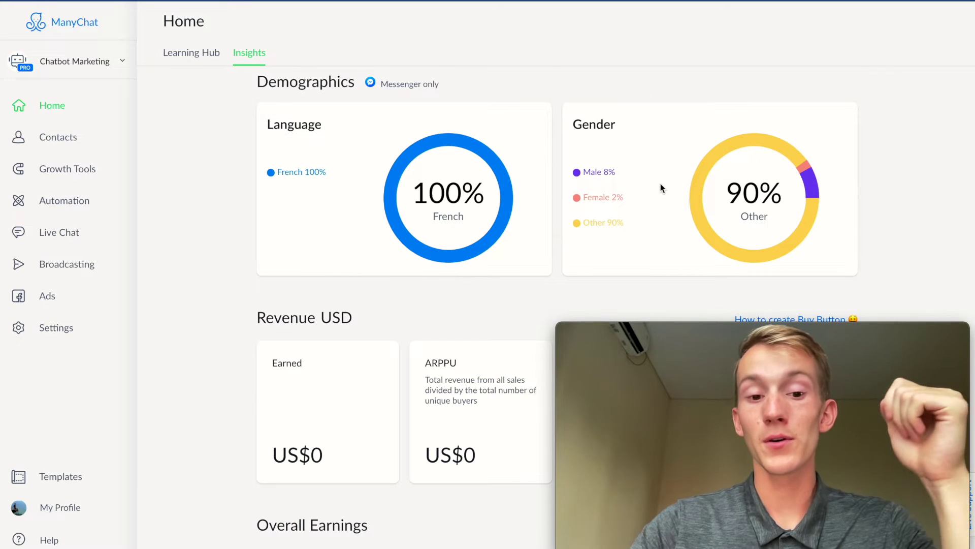
scroll(660, 184, down, 3)
scroll(392, 254, down, 2)
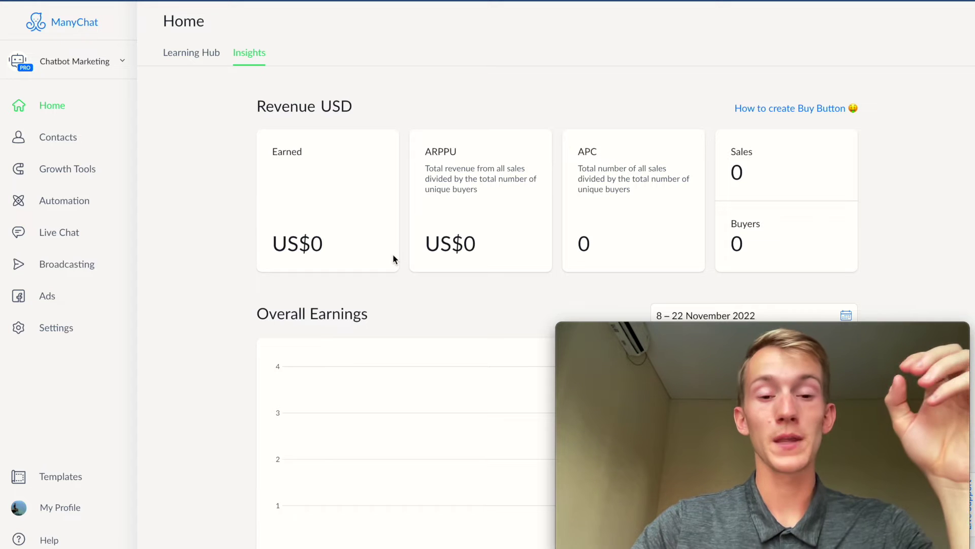
scroll(394, 259, down, 4)
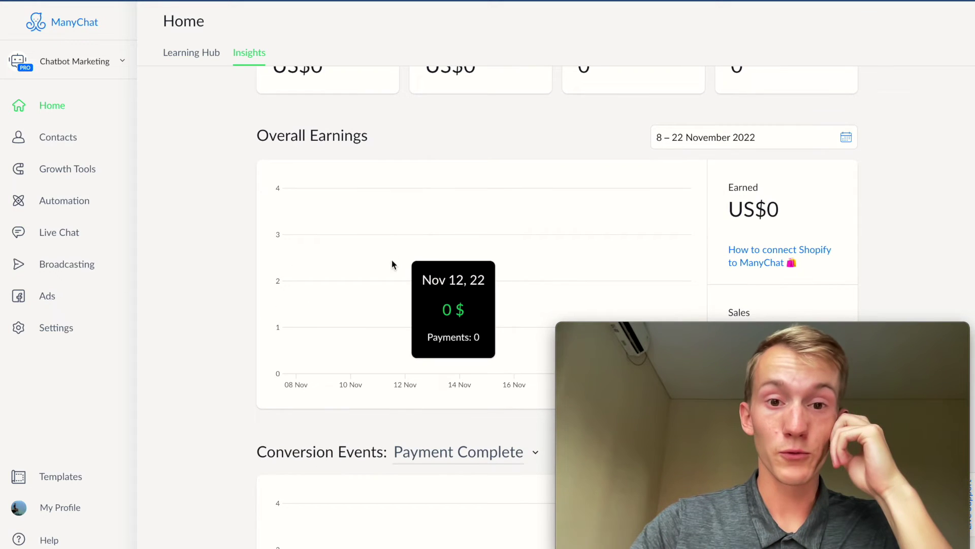
scroll(330, 306, up, 10)
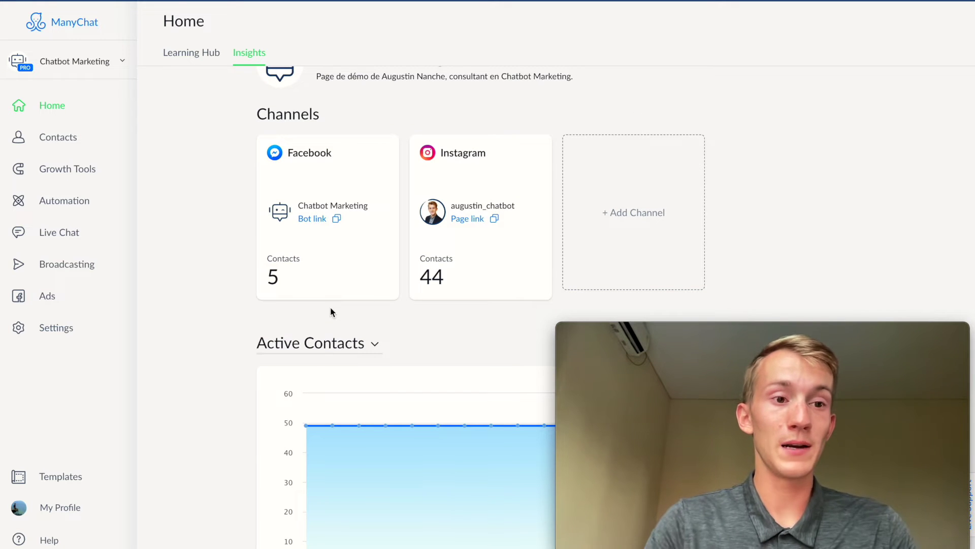
scroll(212, 196, up, 2)
- Look through the Contacts page's segments, tags and contact list, and view one contact's profile
click(58, 144)
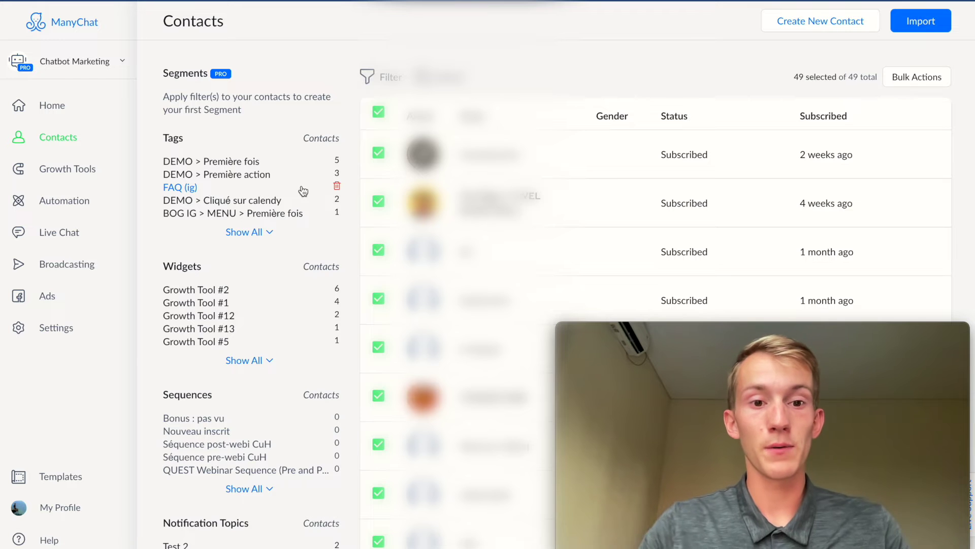
scroll(655, 295, down, 10)
scroll(655, 294, up, 10)
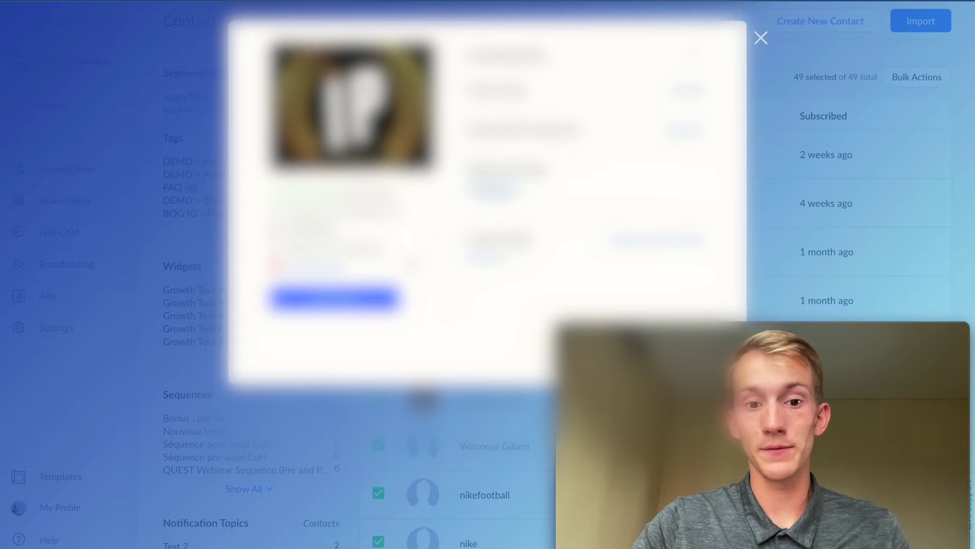
click(759, 38)
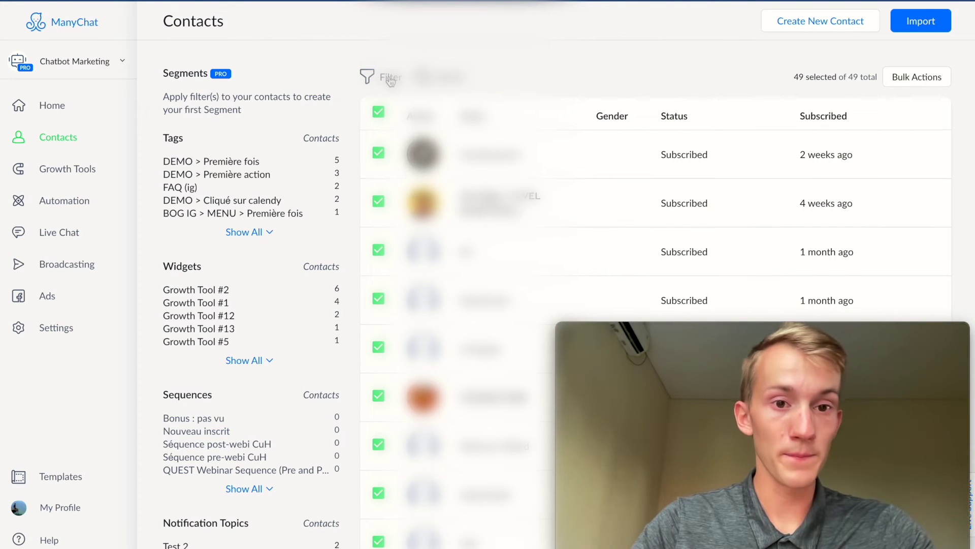
- Filter the contacts by the condition Last Interaction in Messenger less than 1 day ago
click(390, 79)
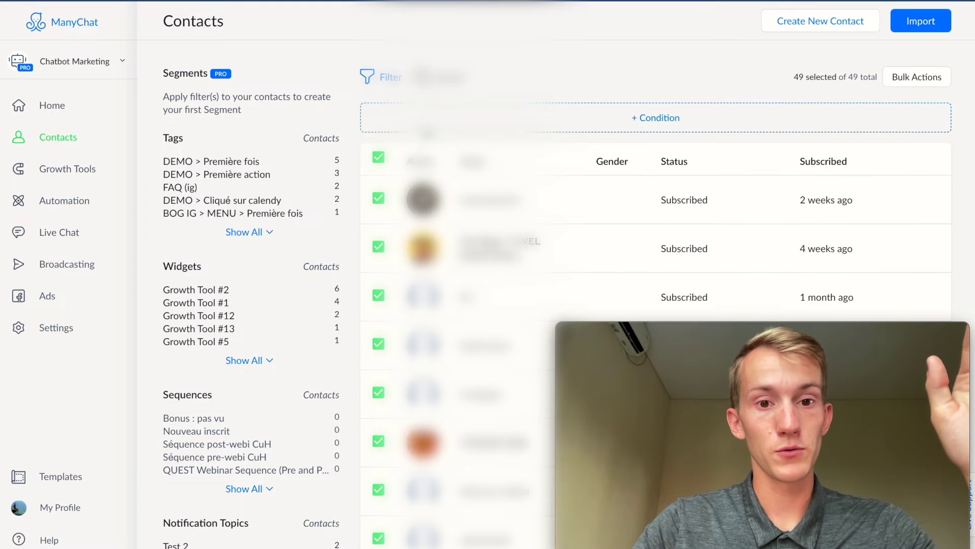
click(427, 129)
text(last in)
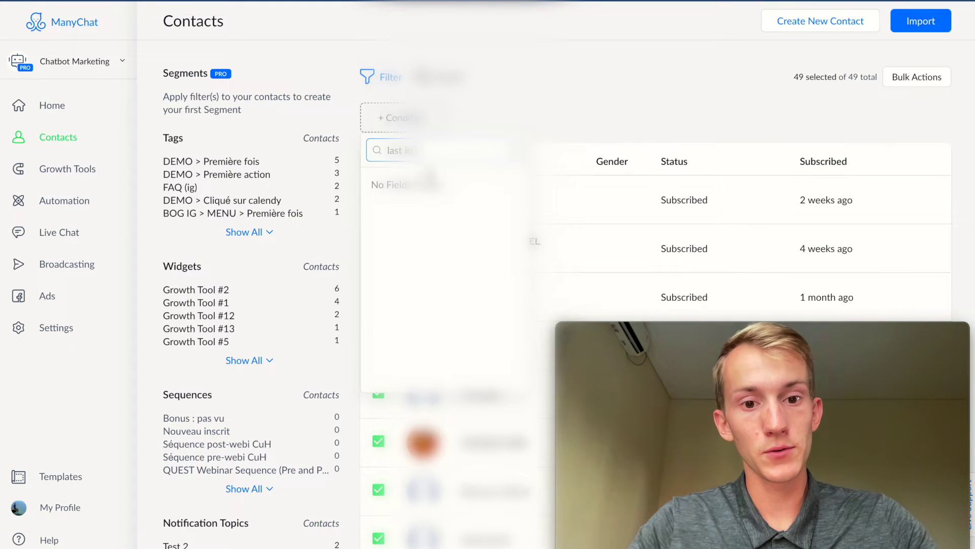
click(439, 238)
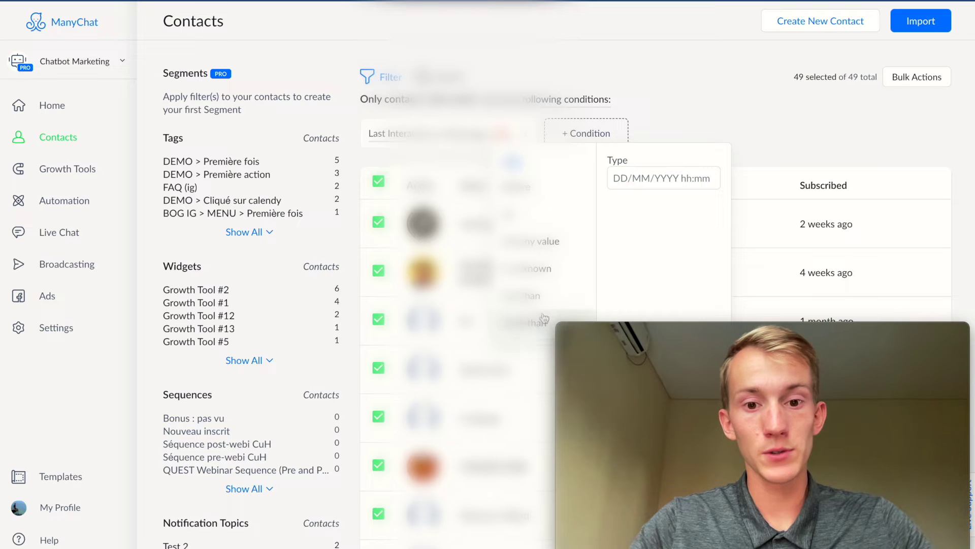
click(533, 288)
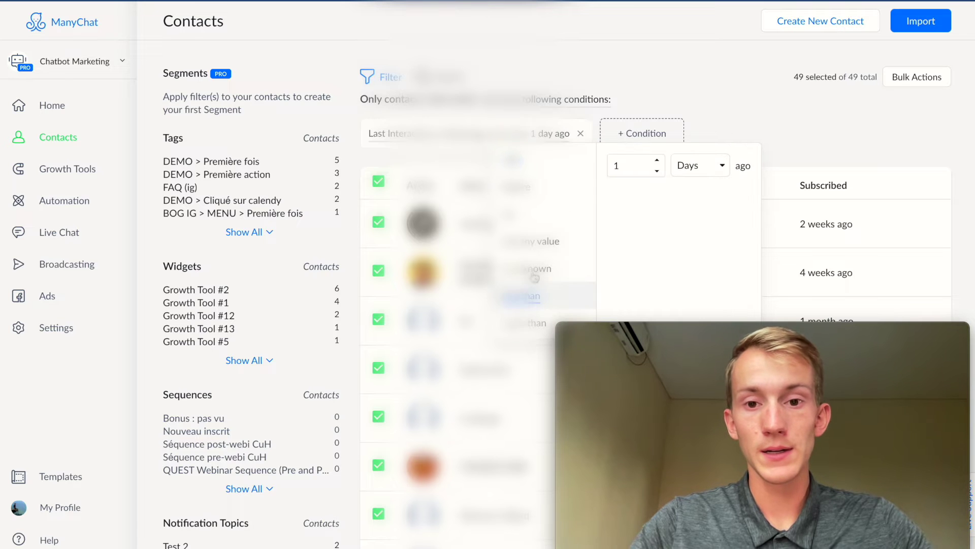
click(651, 91)
click(639, 145)
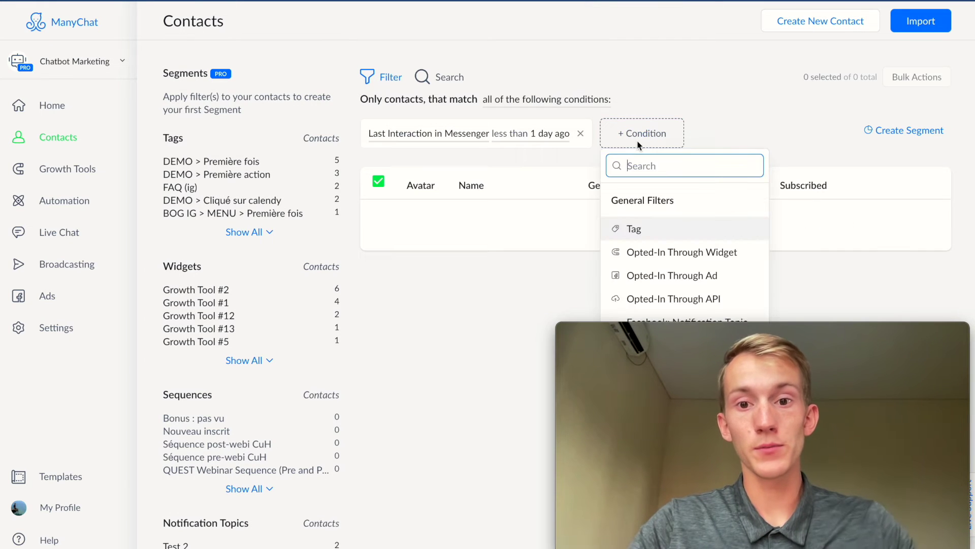
click(647, 119)
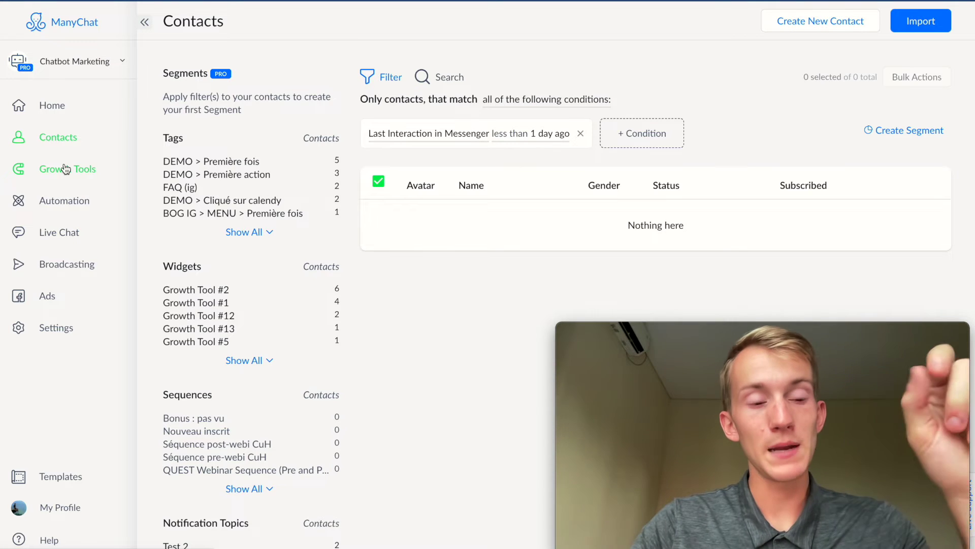
- View the growth tools list and open the Instagram Comments tool Growth Tool #2
click(66, 169)
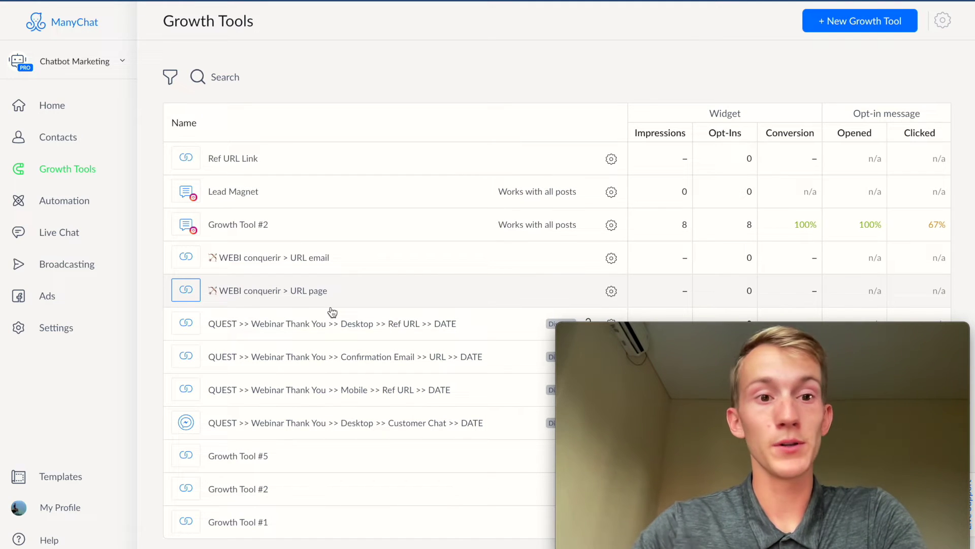
click(255, 223)
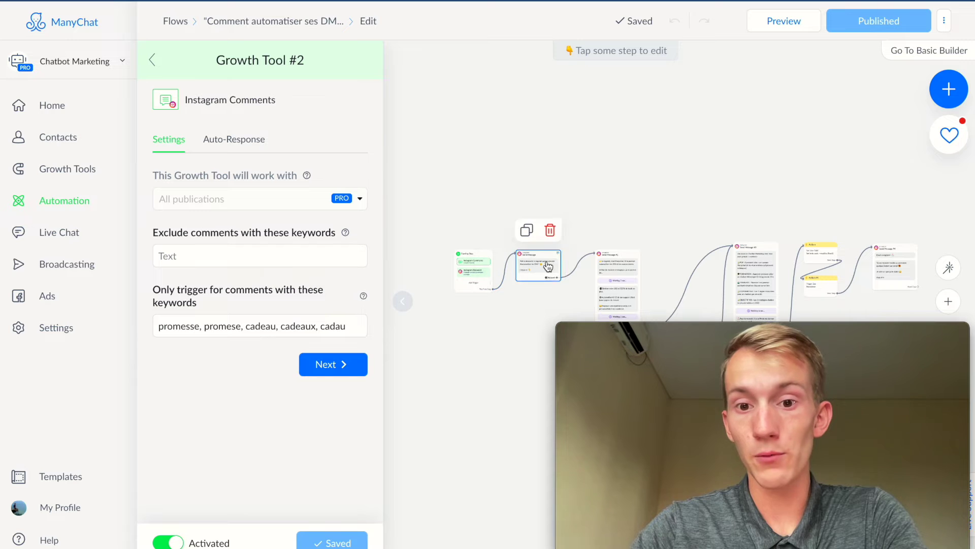
- Open the IG > MENU (CS©) flow from the Instagram subfolder of Formation > Assistant virtuel (CS©) in the automation flows
click(61, 201)
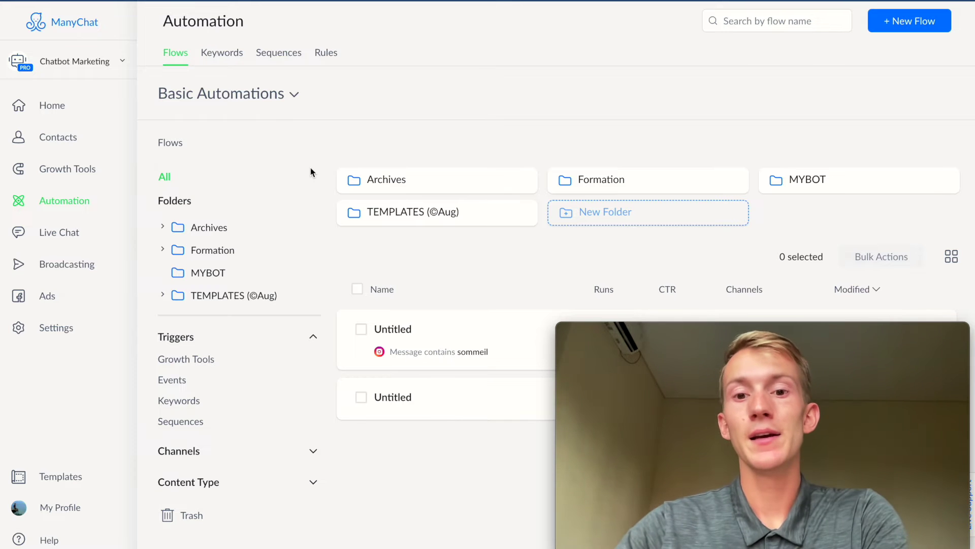
click(656, 183)
click(655, 186)
click(630, 198)
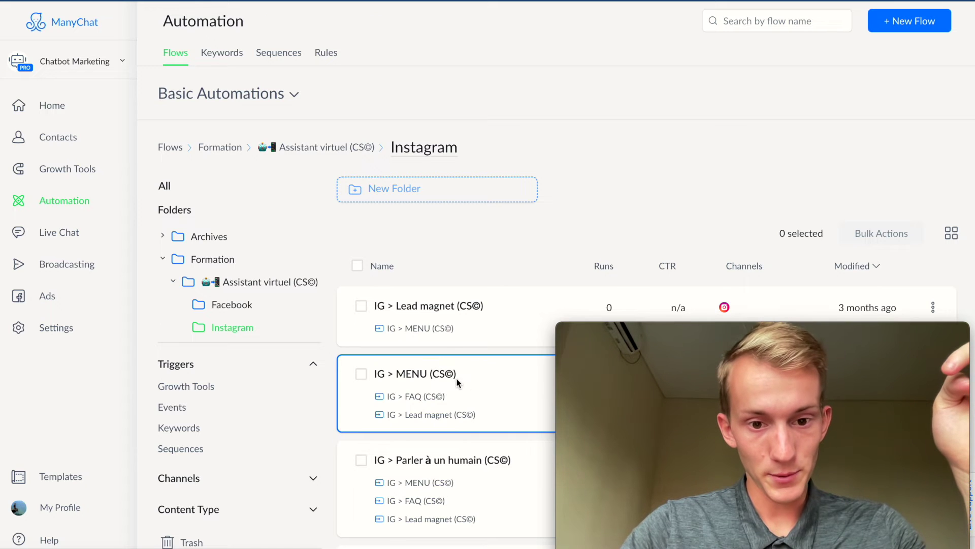
click(426, 374)
drag(526, 85, 541, 71)
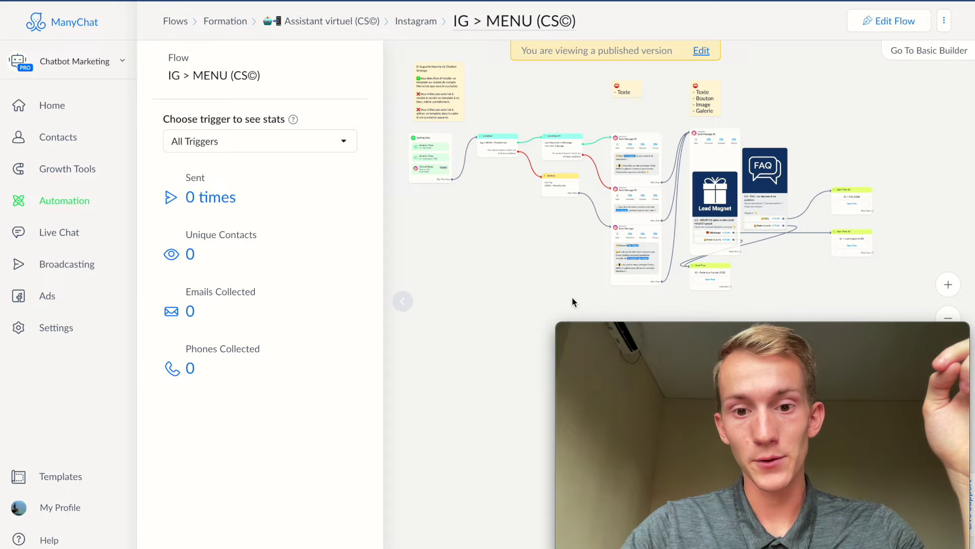
- Examine the IG > MENU (CS©) flow's conditions, tag action, Instagram messages, gallery cards and linked start flows
drag(556, 323, 671, 372)
click(672, 304)
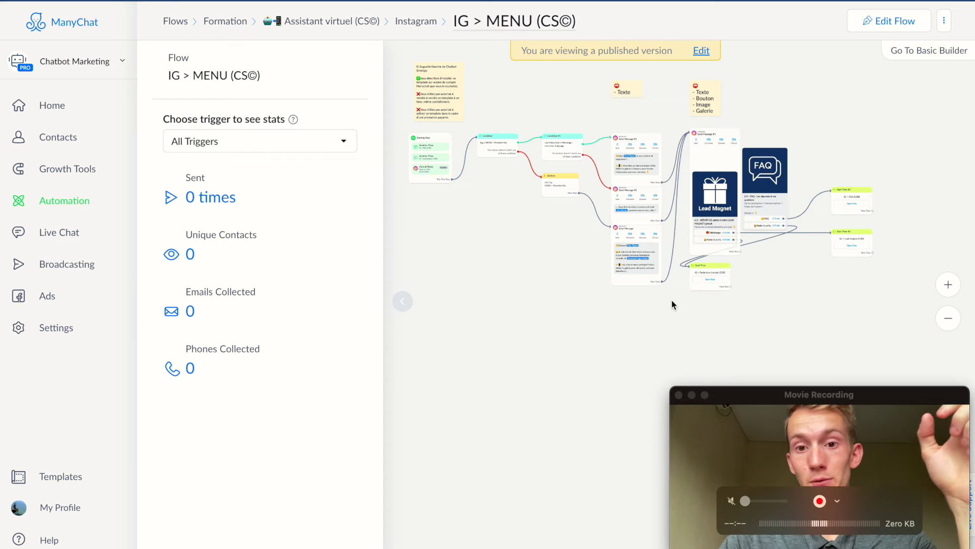
click(948, 285)
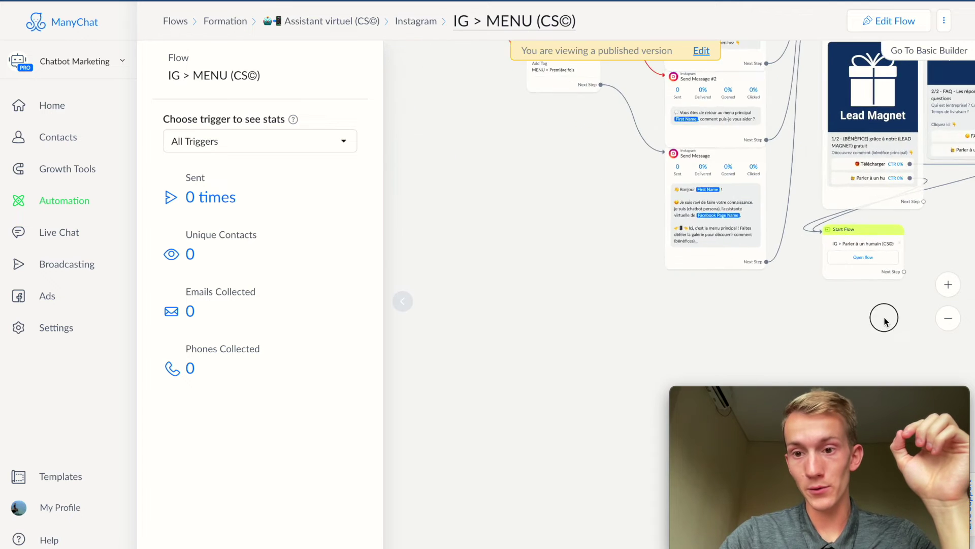
drag(884, 322, 562, 366)
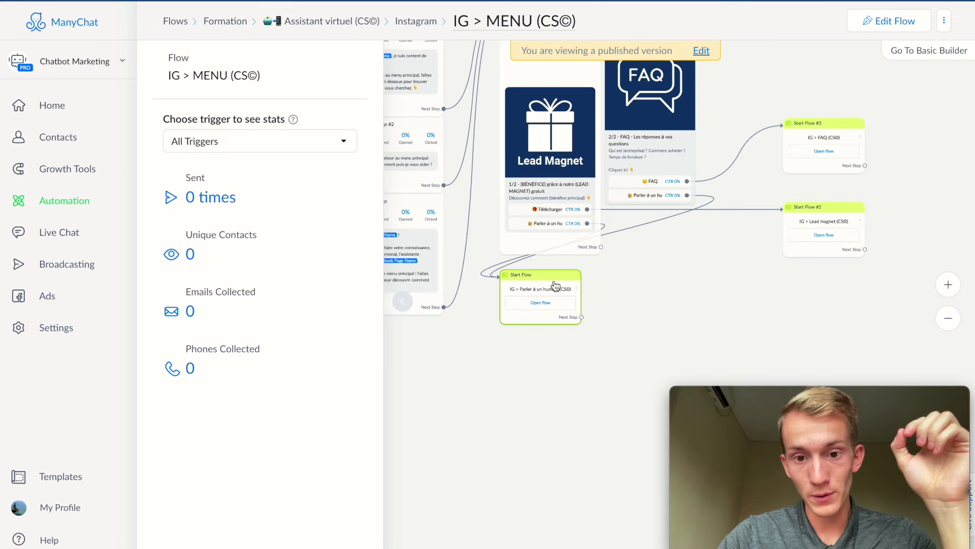
scroll(686, 277, right, 5)
scroll(686, 277, up, 4)
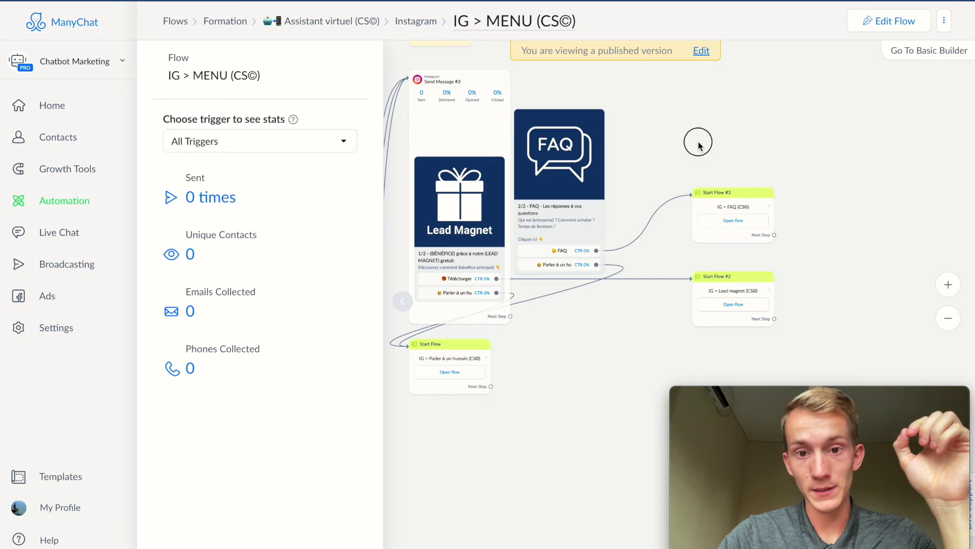
scroll(697, 141, left, 5)
scroll(605, 227, left, 4)
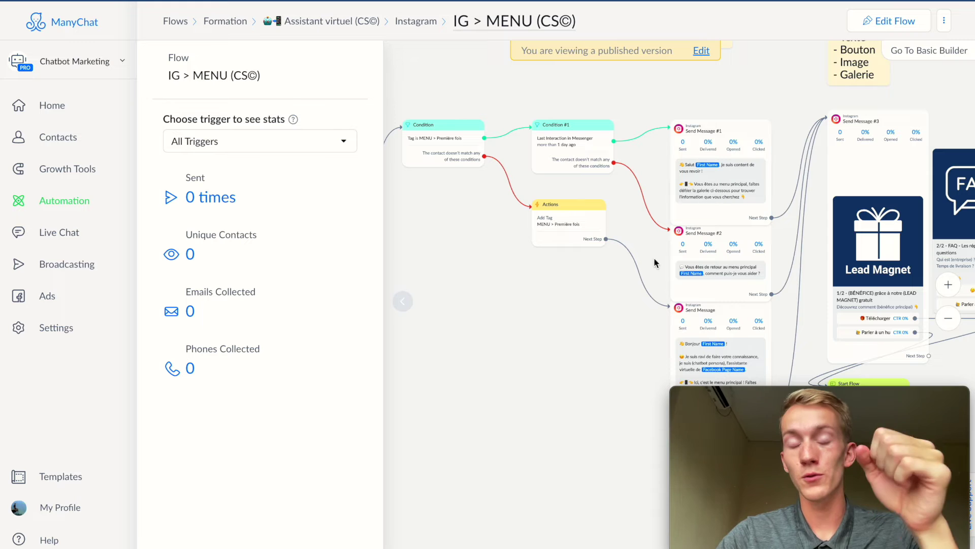
click(949, 318)
click(948, 318)
drag(788, 365, 799, 342)
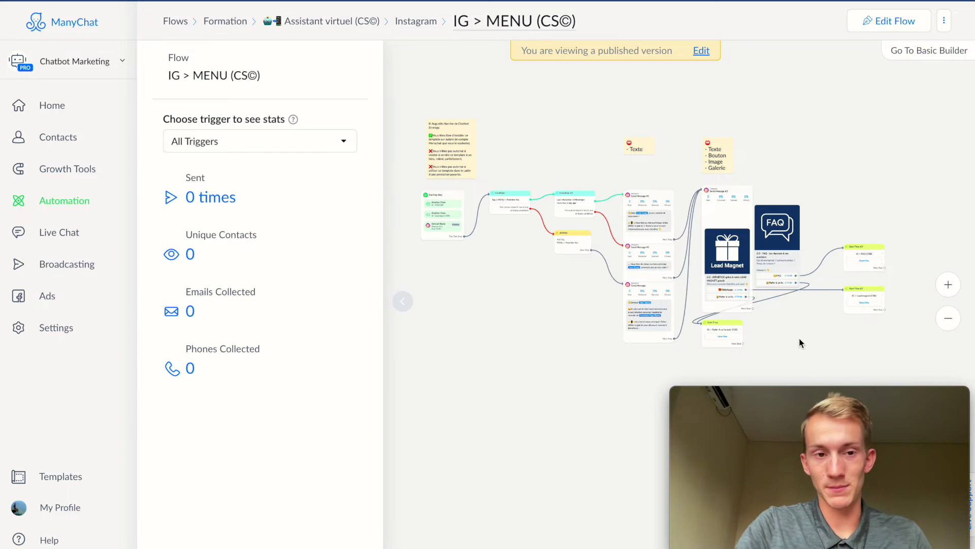
- View the keyword automations and examine the Keywords: Start bot over flow
click(70, 203)
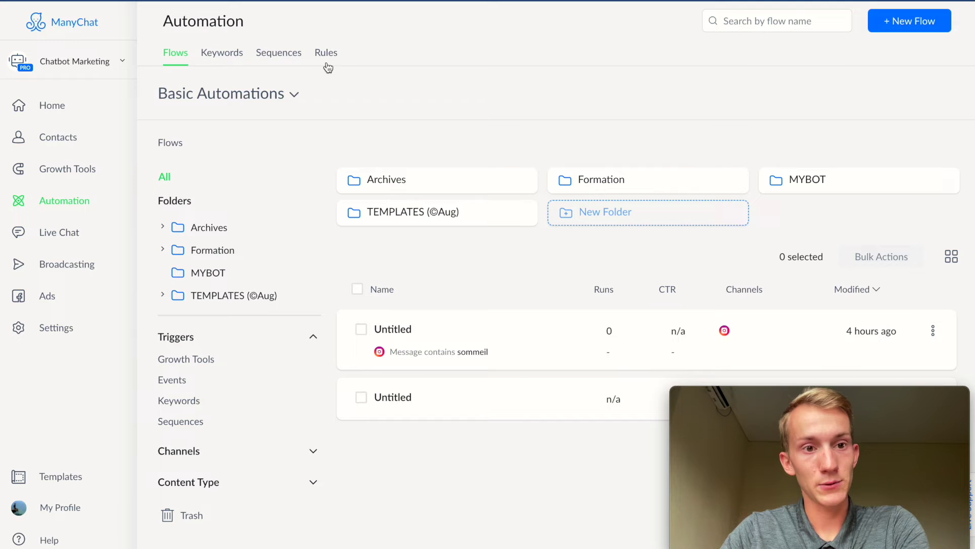
click(214, 60)
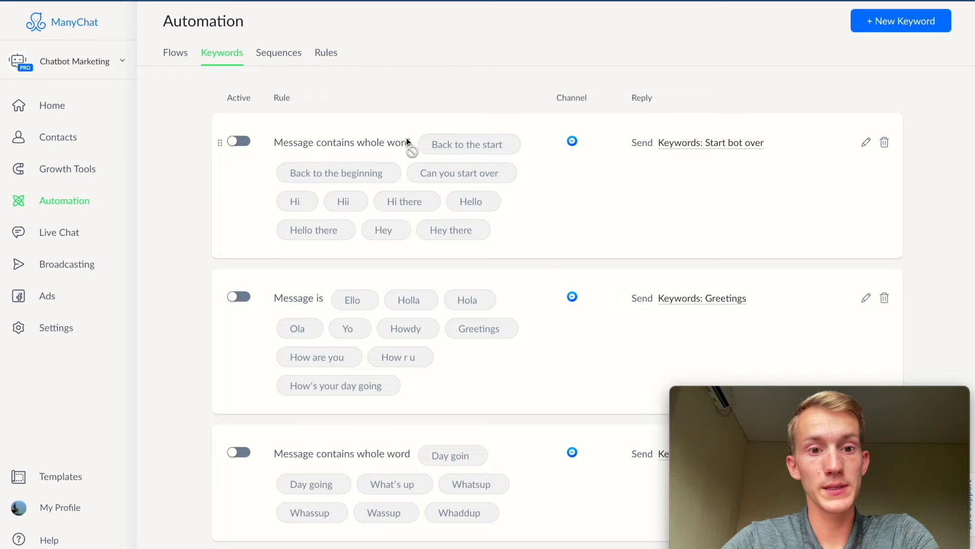
click(677, 144)
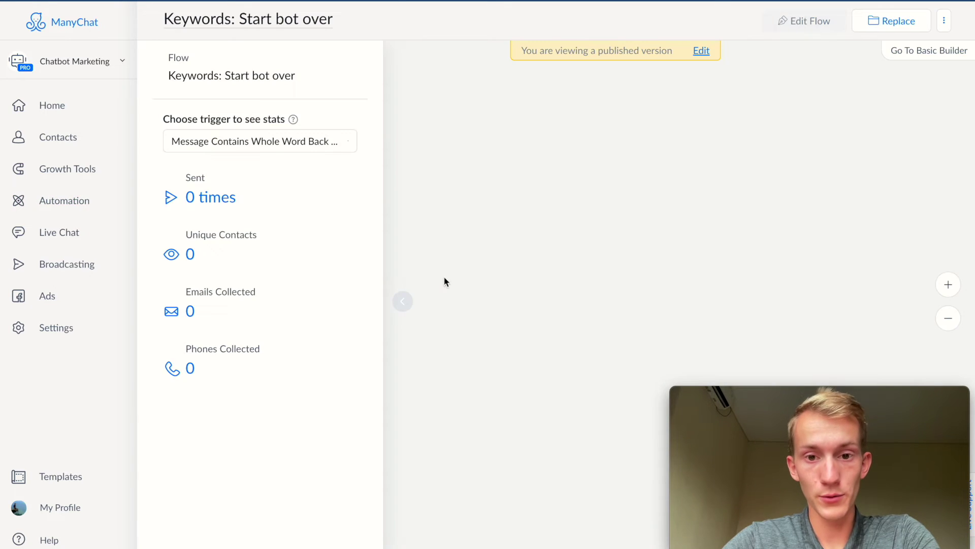
drag(566, 289, 396, 126)
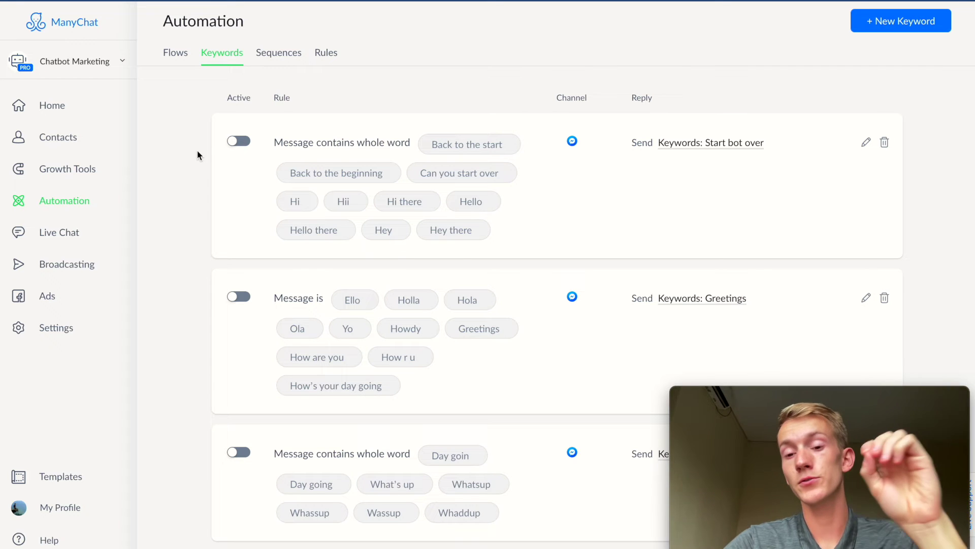
- View the automation sequences list and the automation rules list
click(276, 56)
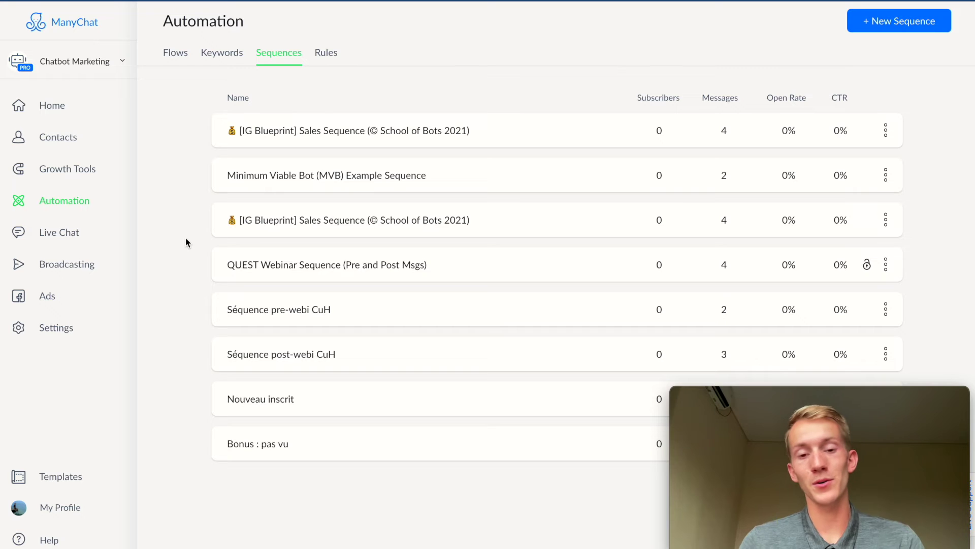
click(326, 54)
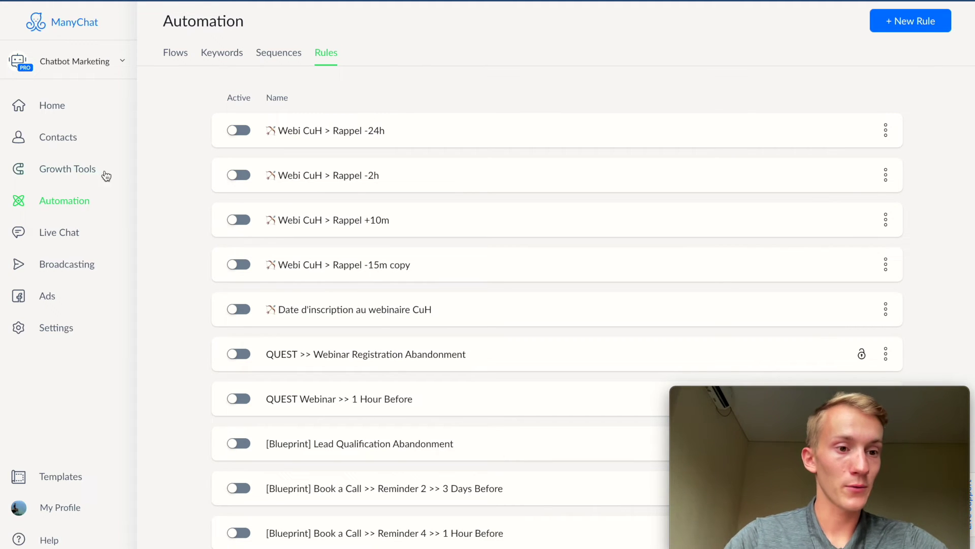
- Show all unassigned Live Chat conversations and view them by Instagram, Facebook and all channels
click(72, 233)
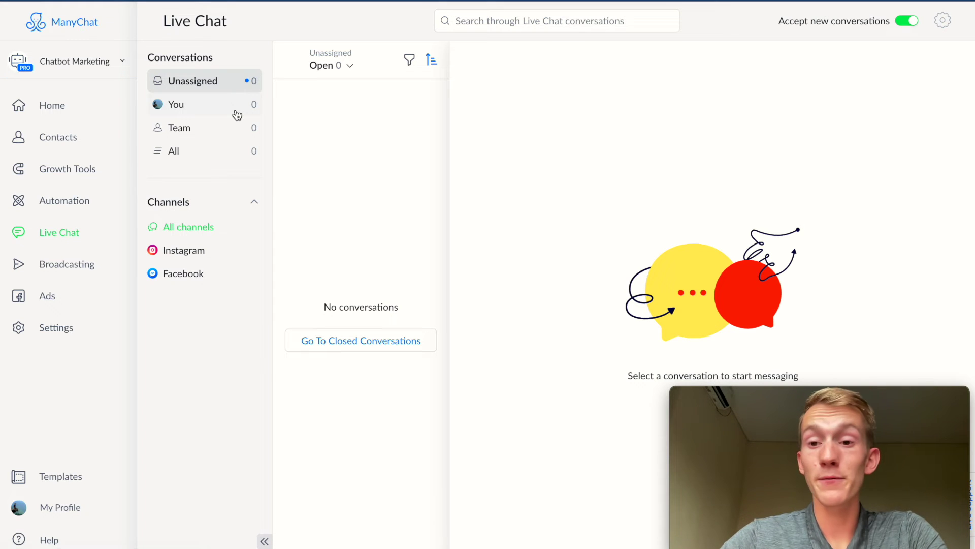
click(334, 69)
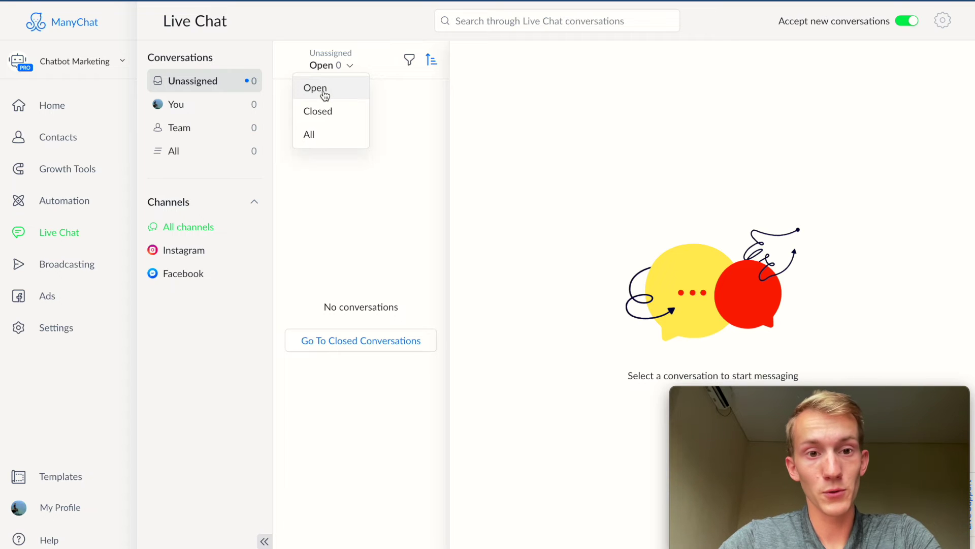
click(311, 135)
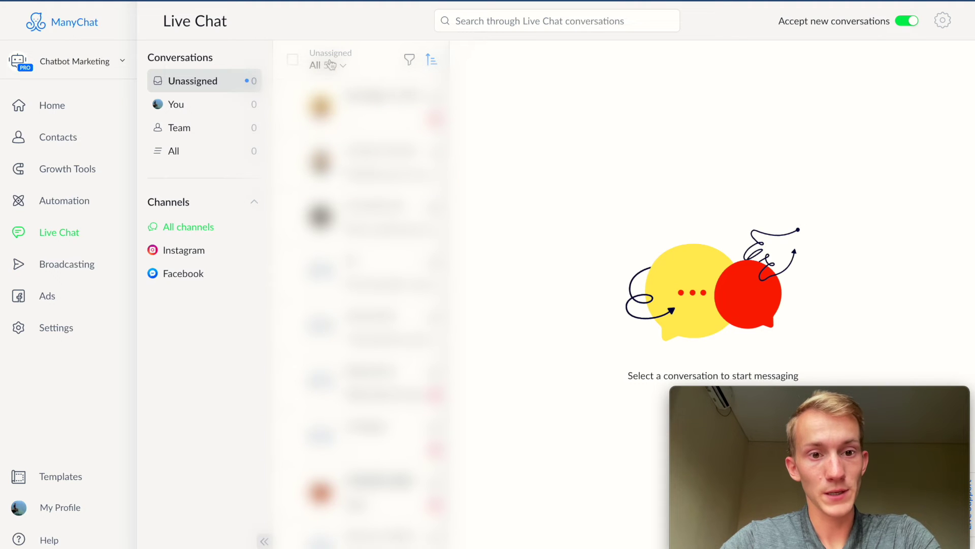
click(196, 251)
click(187, 274)
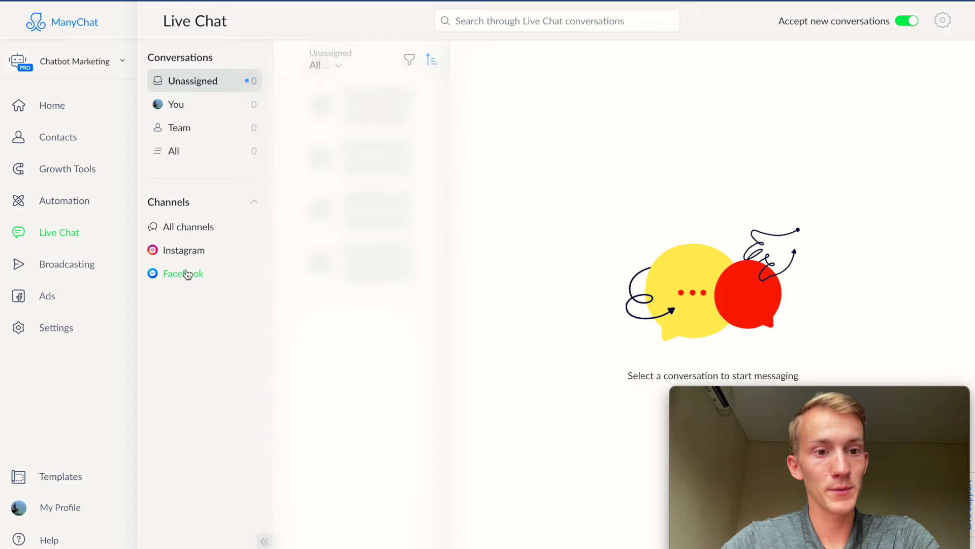
click(185, 229)
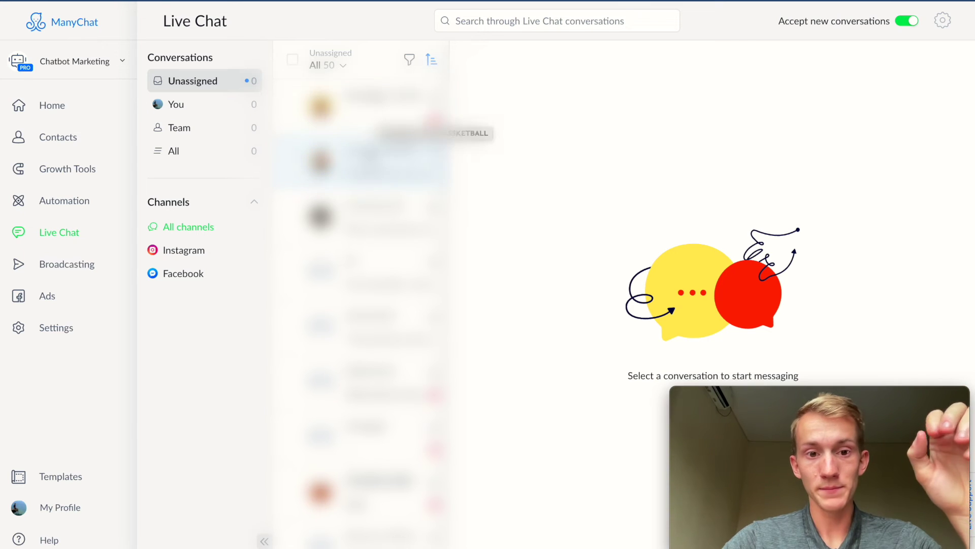
- Open the second conversation in the Live Chat list and examine its contact details and message history
click(386, 153)
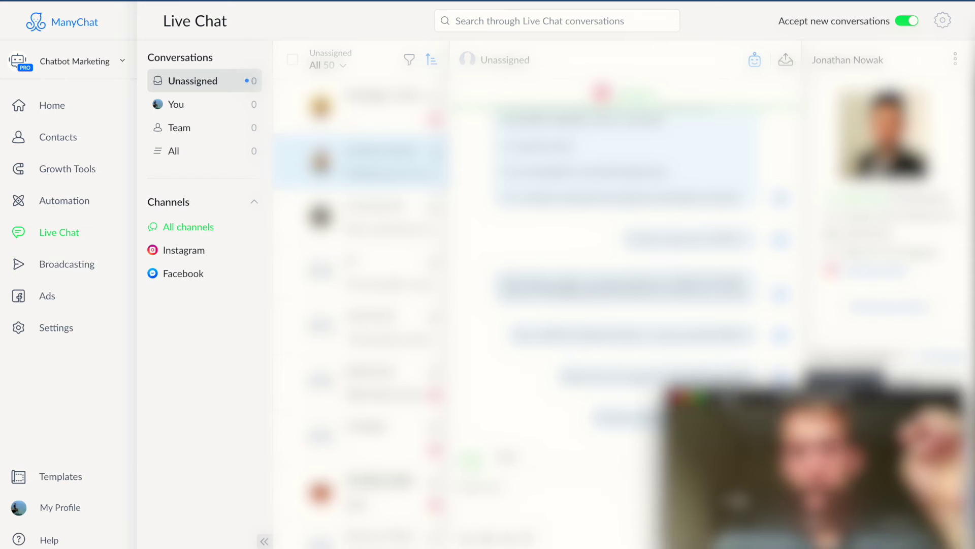
drag(740, 394, 131, 185)
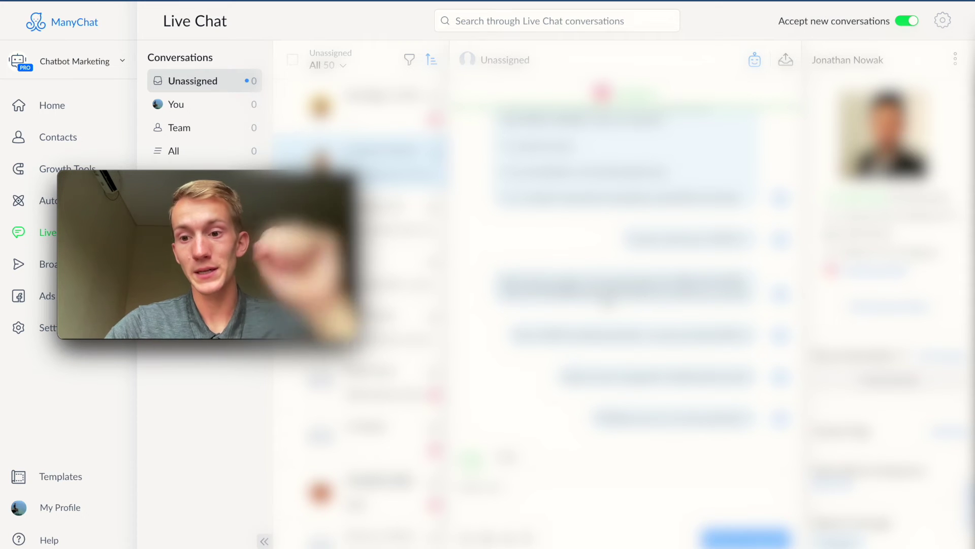
scroll(889, 295, down, 2)
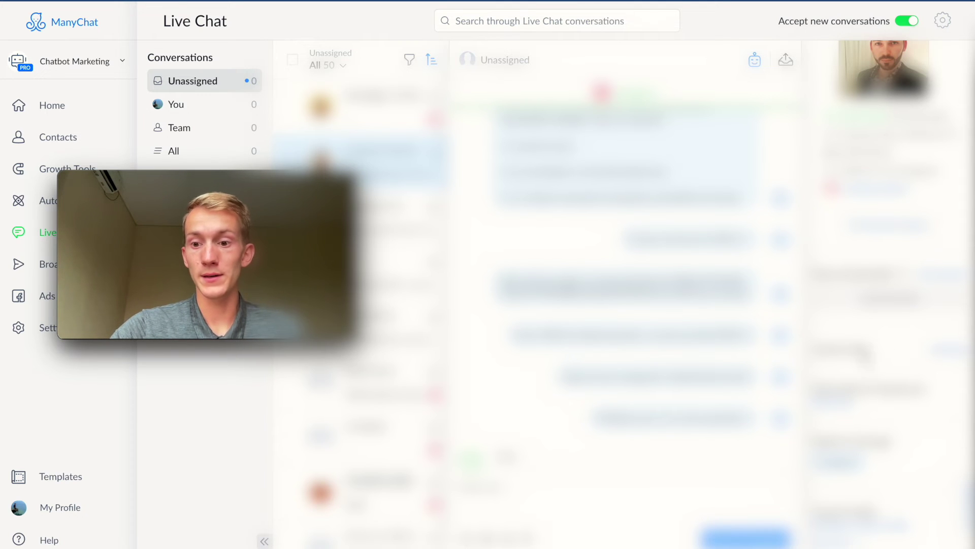
scroll(889, 295, up, 2)
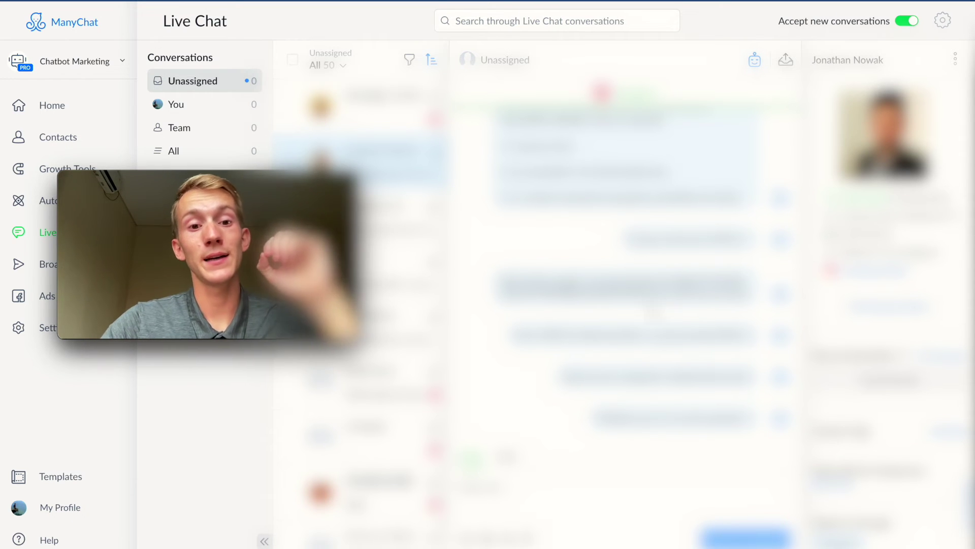
mouse_move(288, 186)
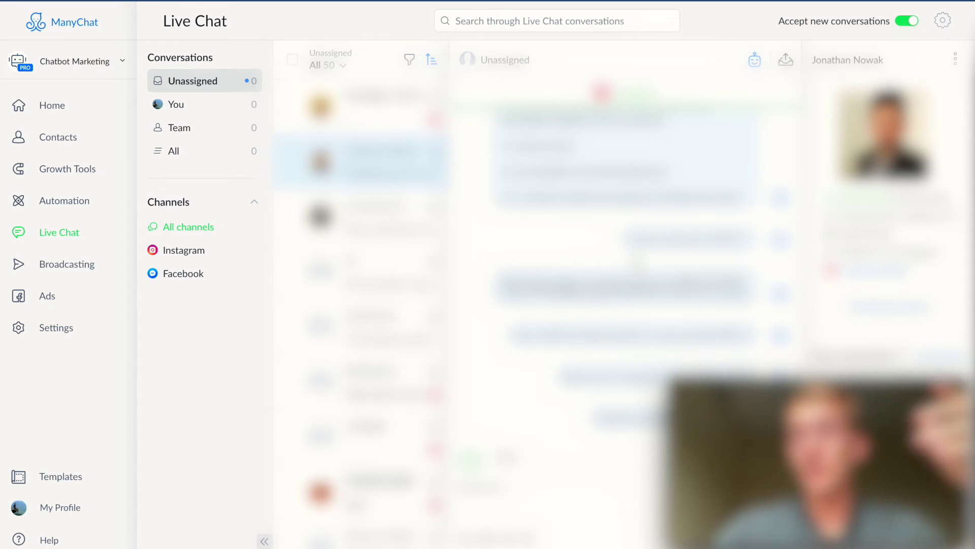
scroll(639, 246, up, 6)
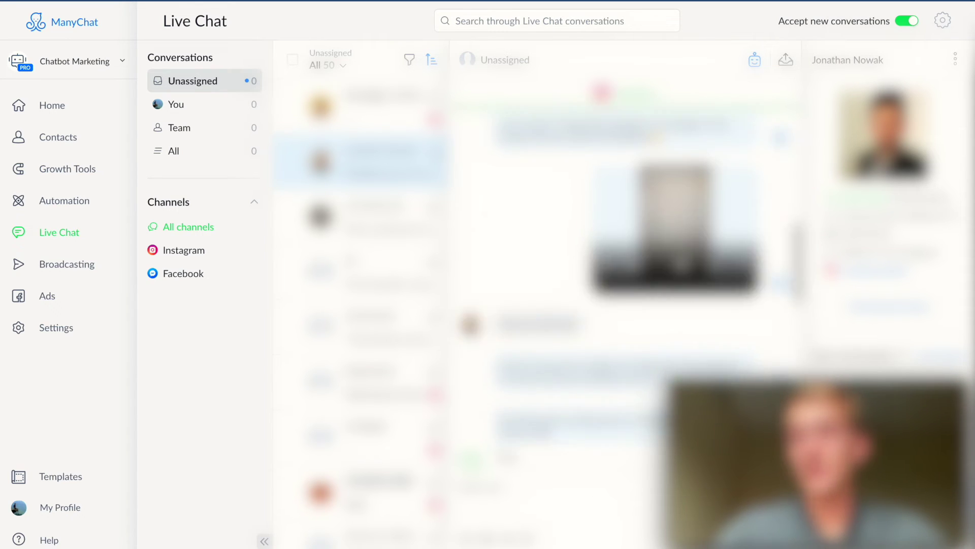
scroll(639, 248, up, 3)
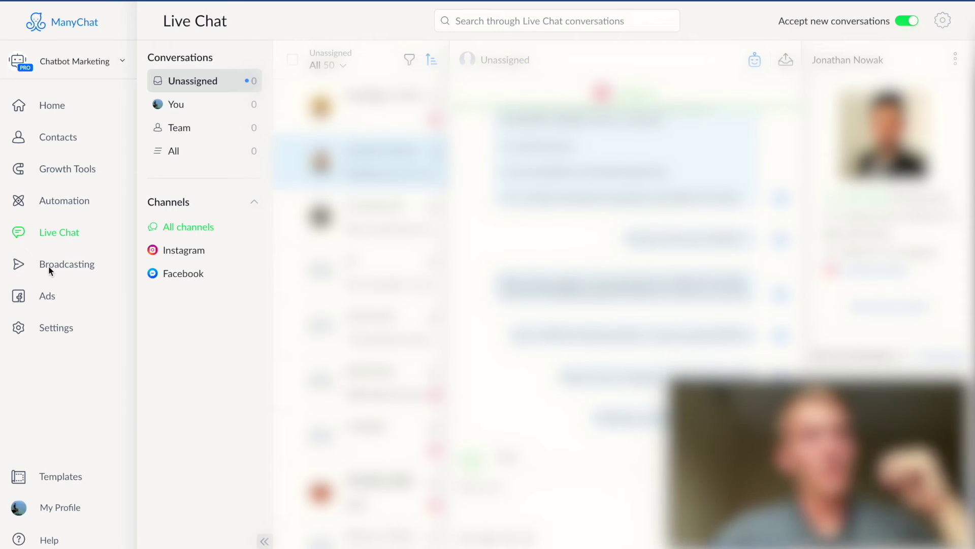
- View the Broadcasts and Paid Messages pages of Broadcasting, followed by the Ads page
click(63, 271)
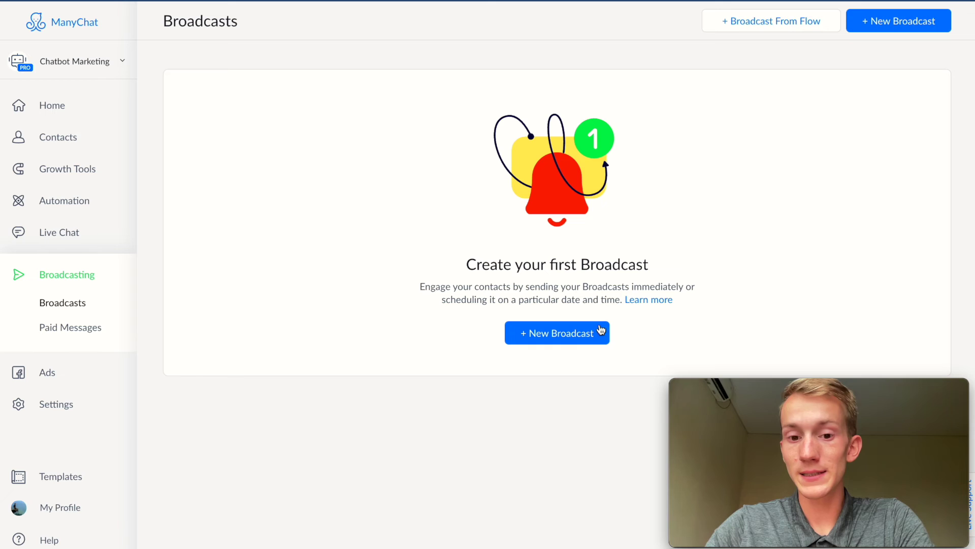
click(94, 330)
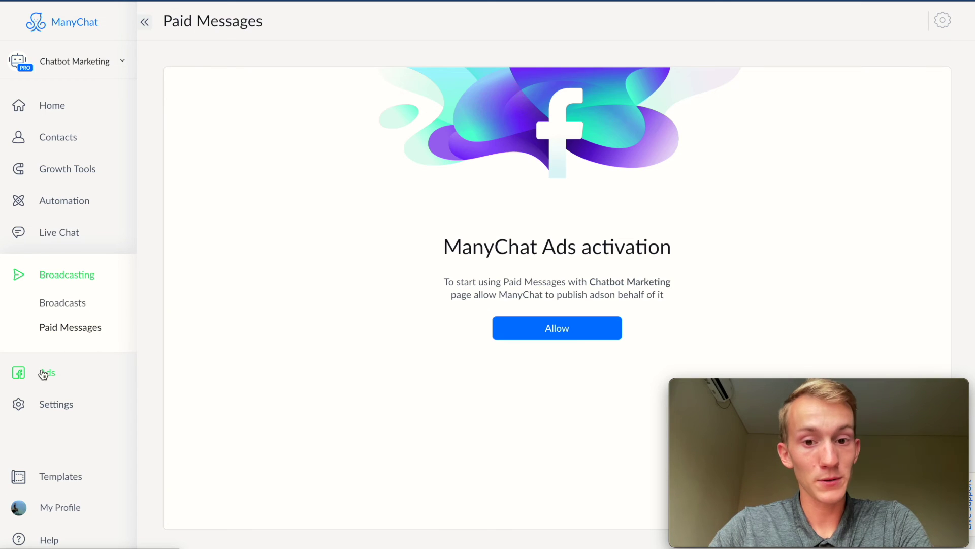
click(44, 373)
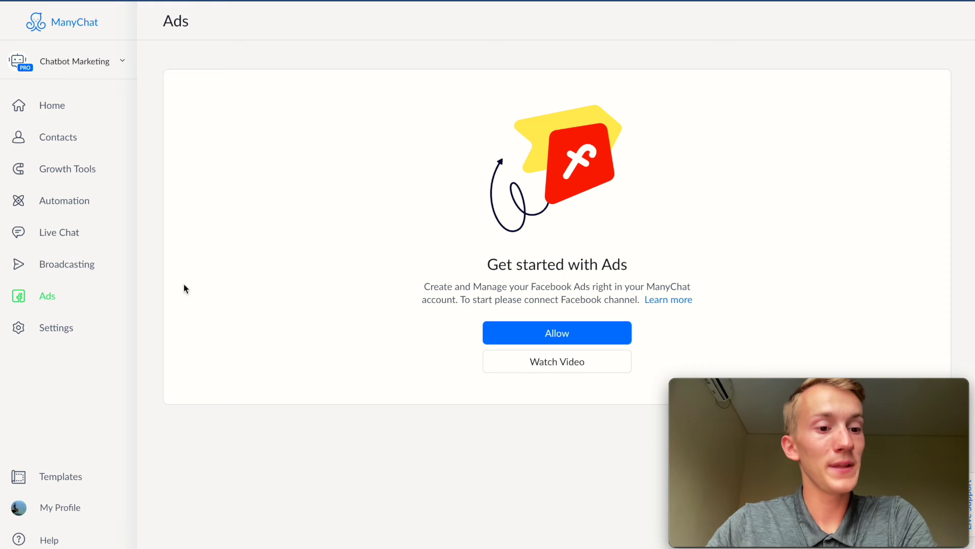
- View the General settings and the inbox settings for Live Chat Behaviour and Auto-Assignment
click(58, 335)
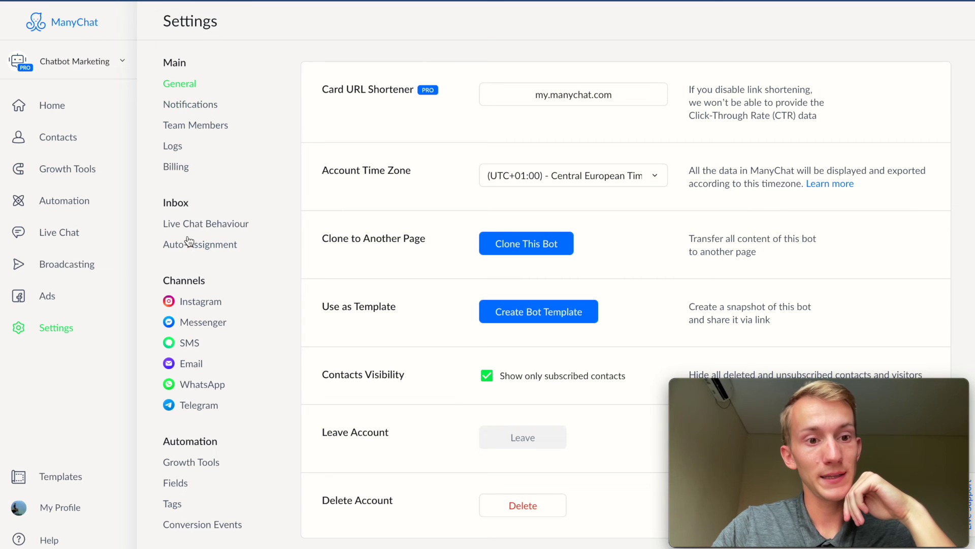
click(204, 224)
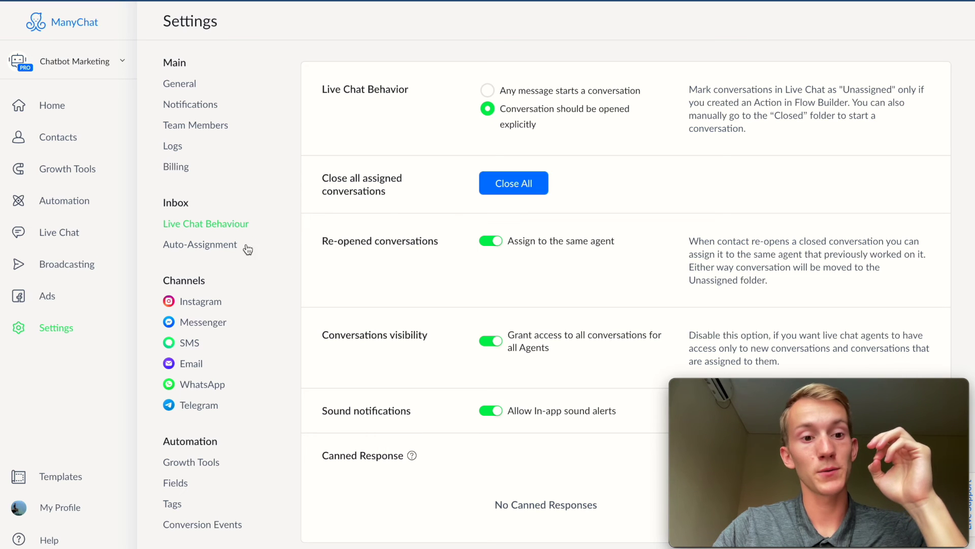
click(218, 245)
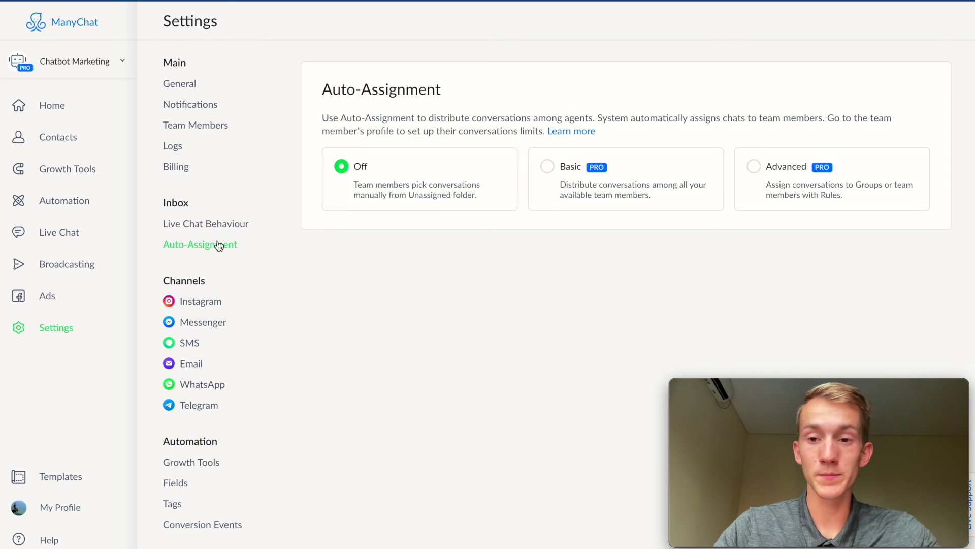
- Examine the Instagram channel settings, including the default reply, main menu, conversation starters and opt-in and opt-out automations
scroll(218, 245, down, 3)
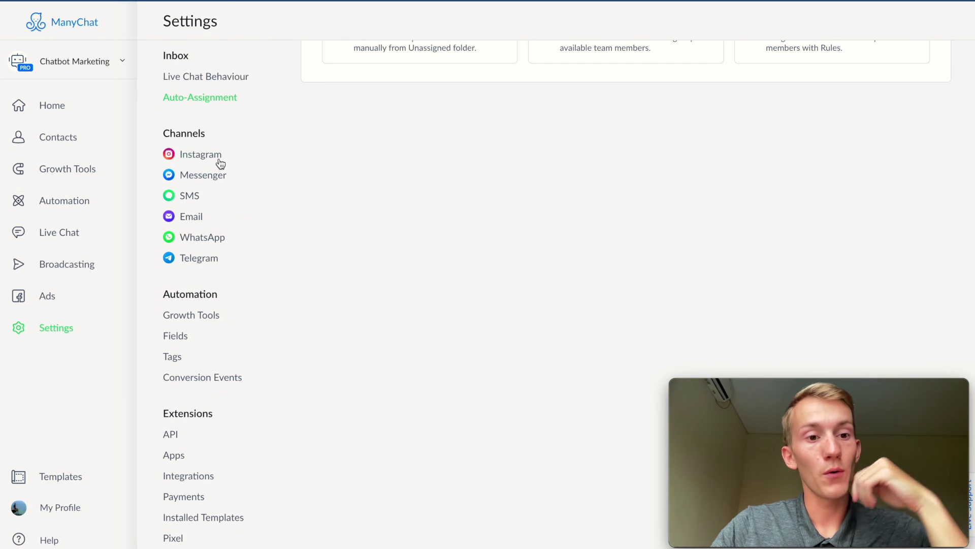
click(186, 156)
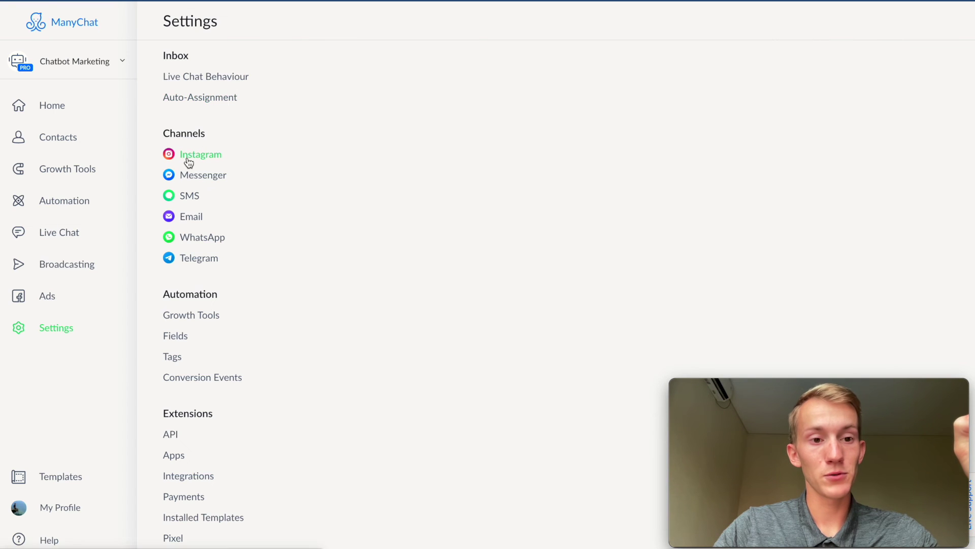
scroll(477, 277, down, 3)
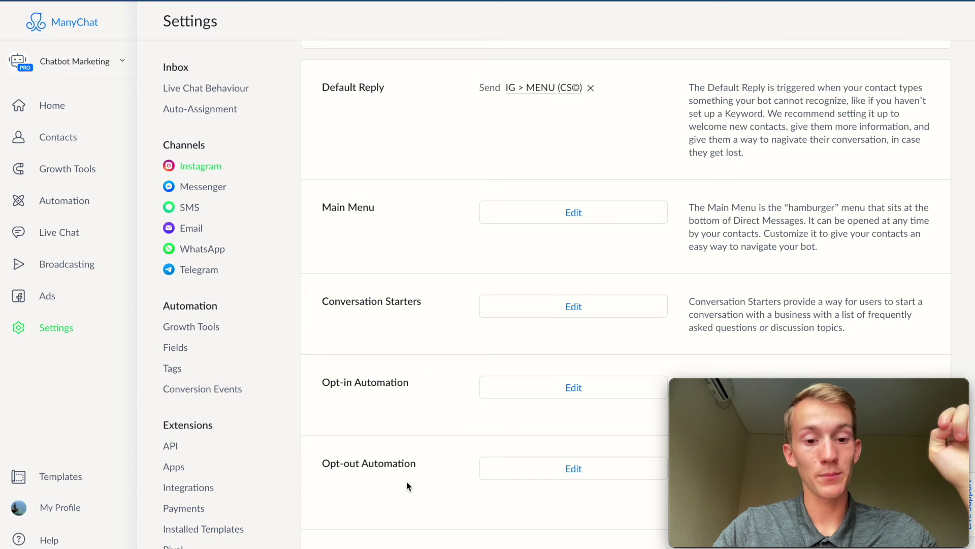
scroll(407, 480, up, 3)
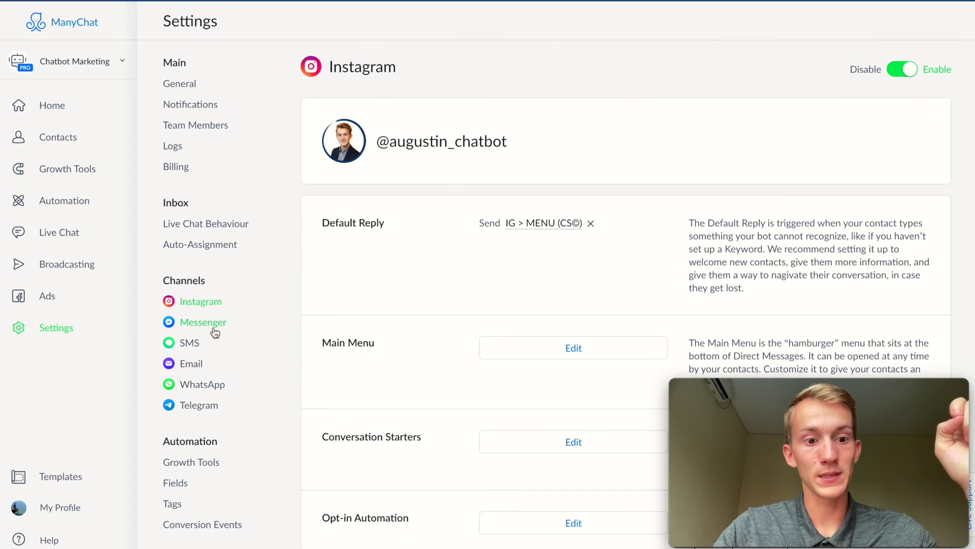
- View the Growth Tools settings and the User Fields list in the automation settings
scroll(213, 322, down, 2)
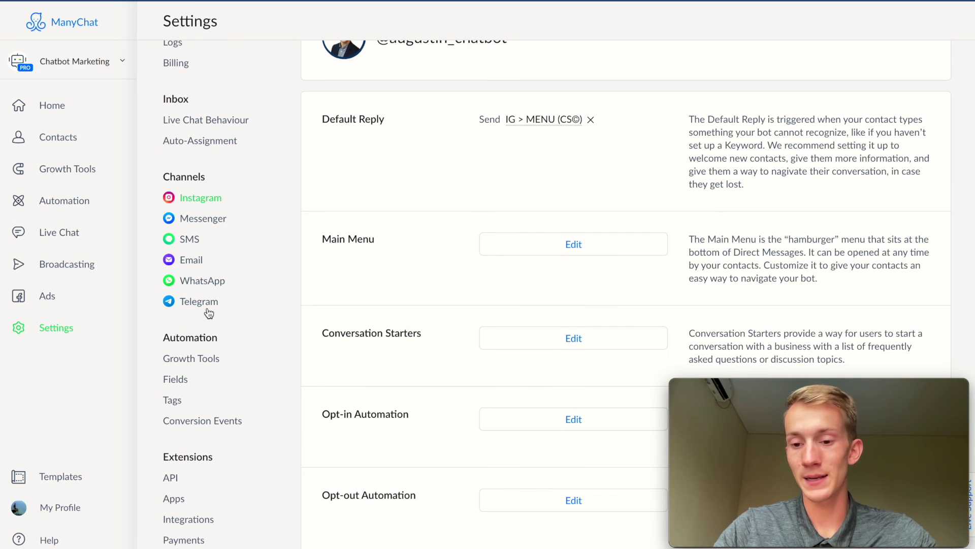
scroll(209, 313, down, 3)
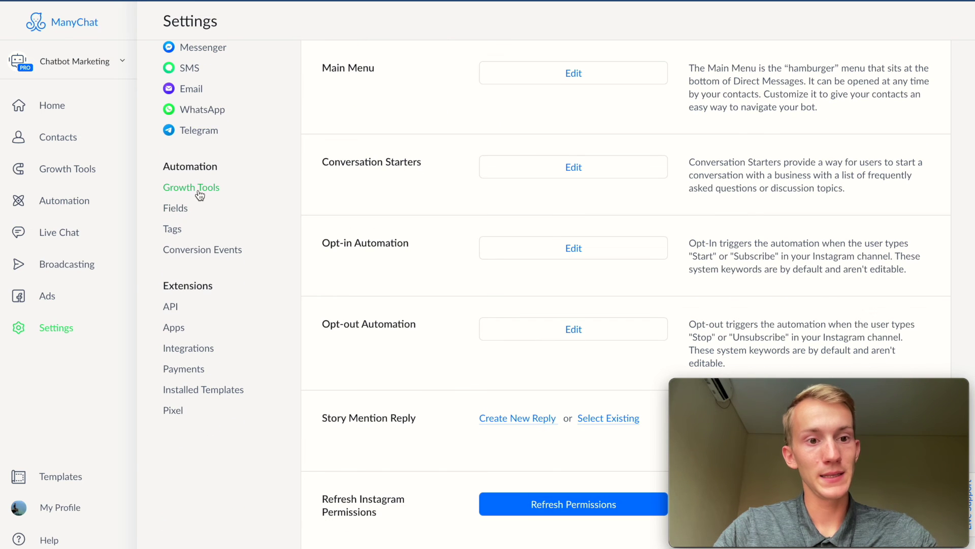
click(199, 194)
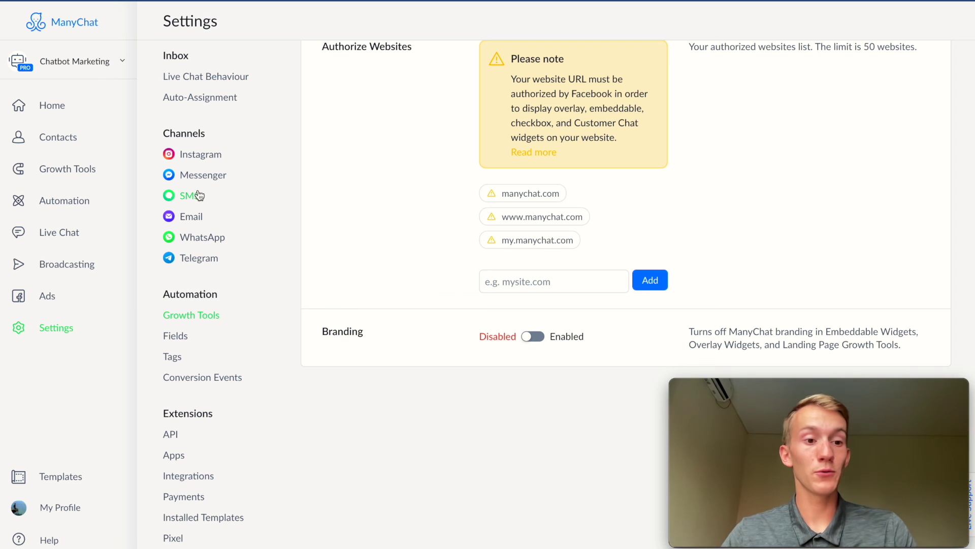
scroll(199, 195, up, 2)
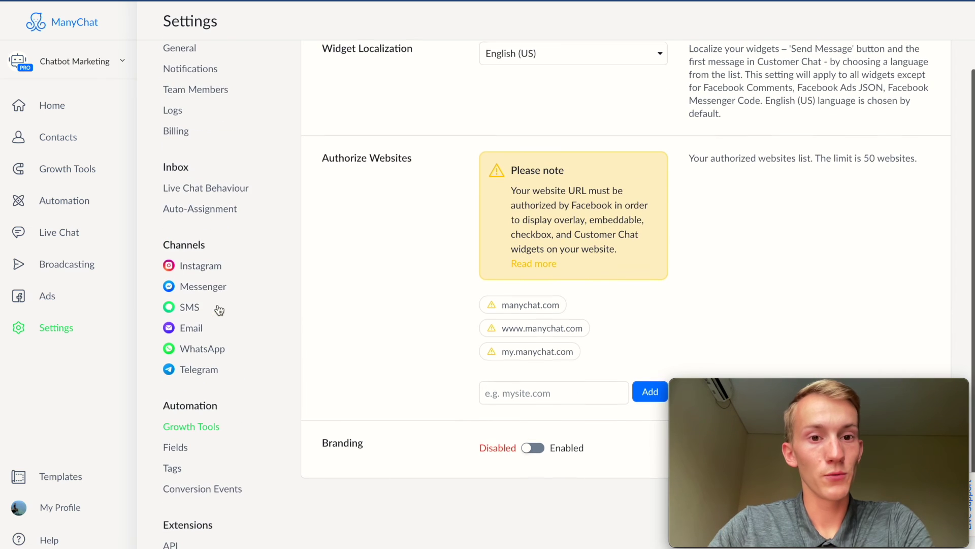
scroll(450, 238, down, 3)
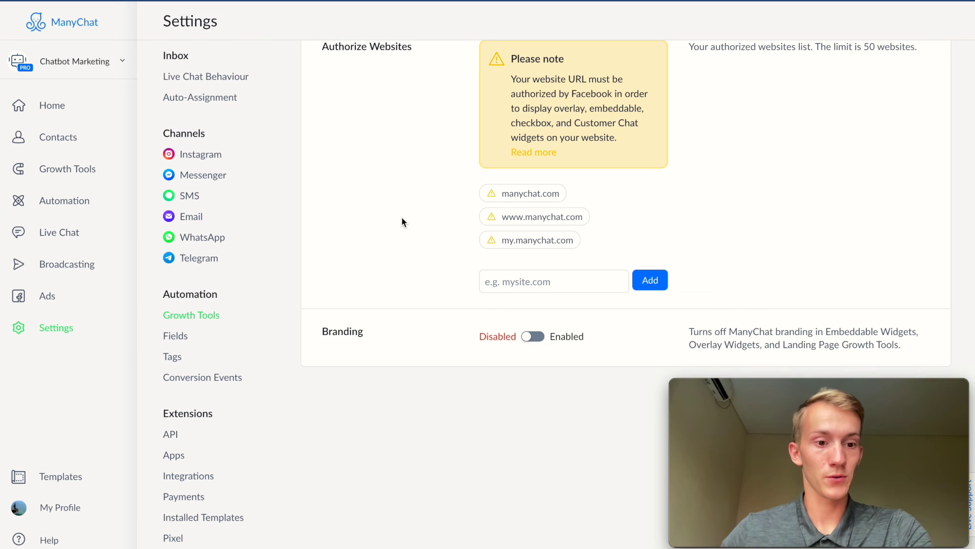
click(181, 337)
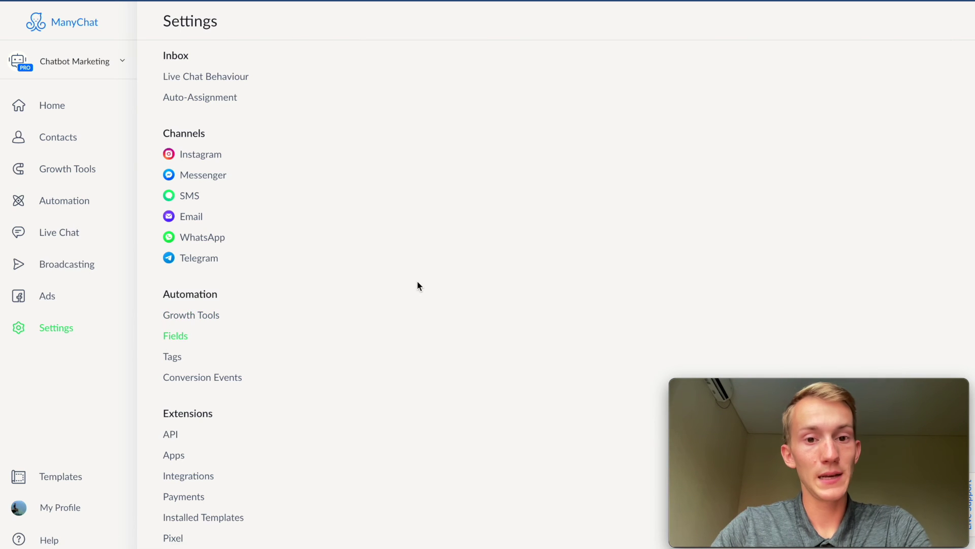
scroll(441, 292, down, 3)
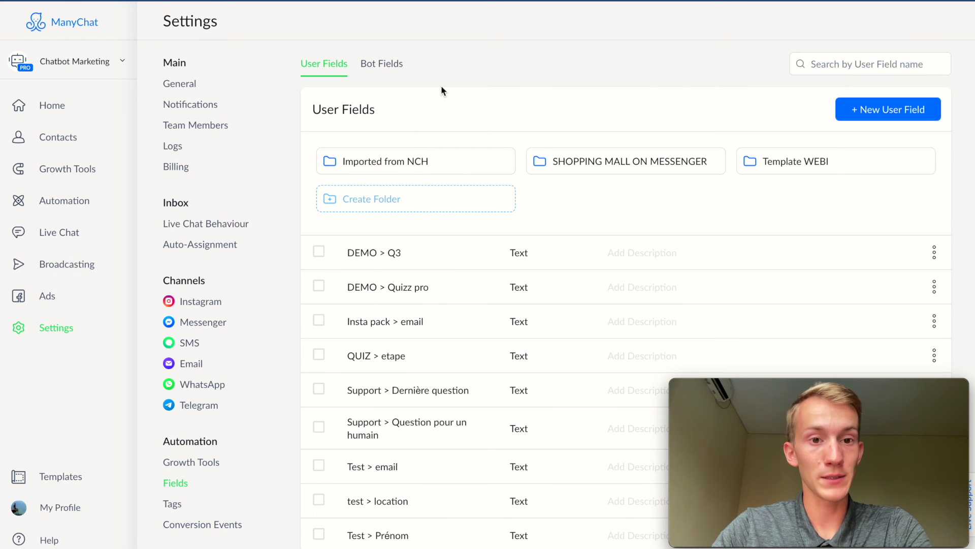
- View the Tags list and the Conversion Events list in the automation settings
scroll(441, 88, down, 3)
click(178, 370)
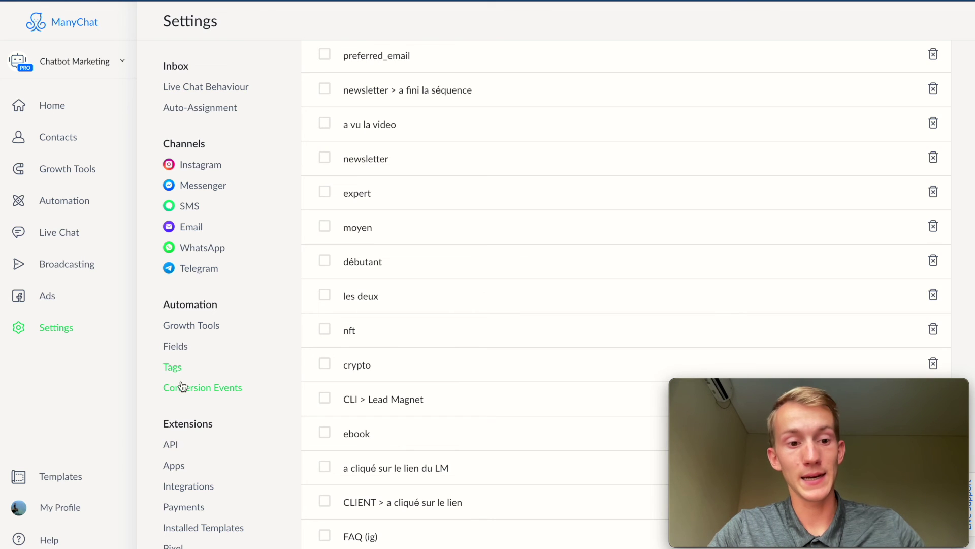
click(182, 387)
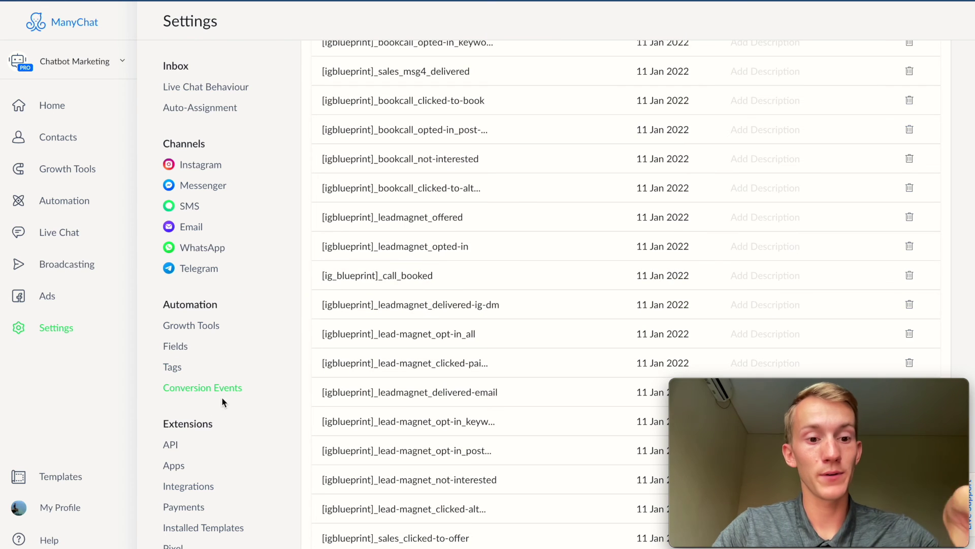
- View the API page and the installed Apps page in the Extensions settings
scroll(229, 229, down, 3)
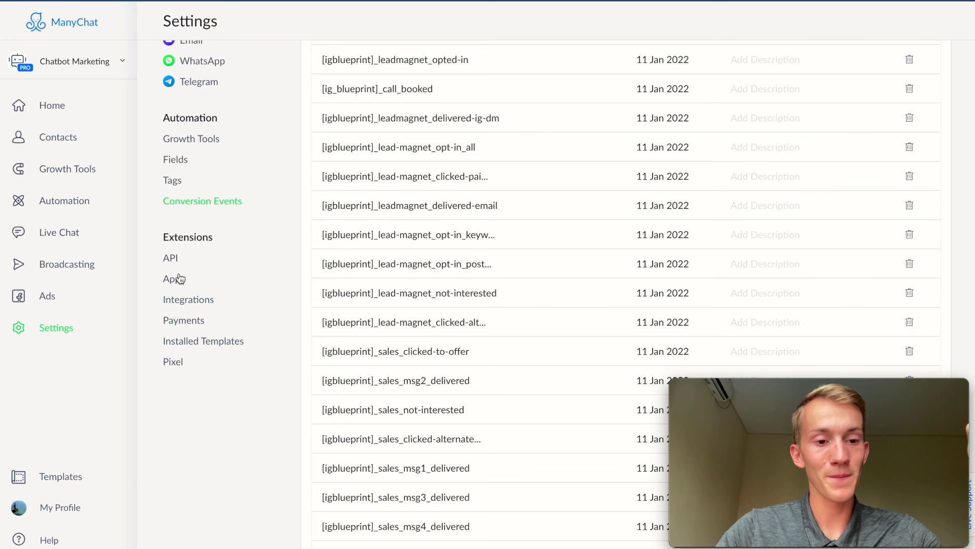
click(170, 258)
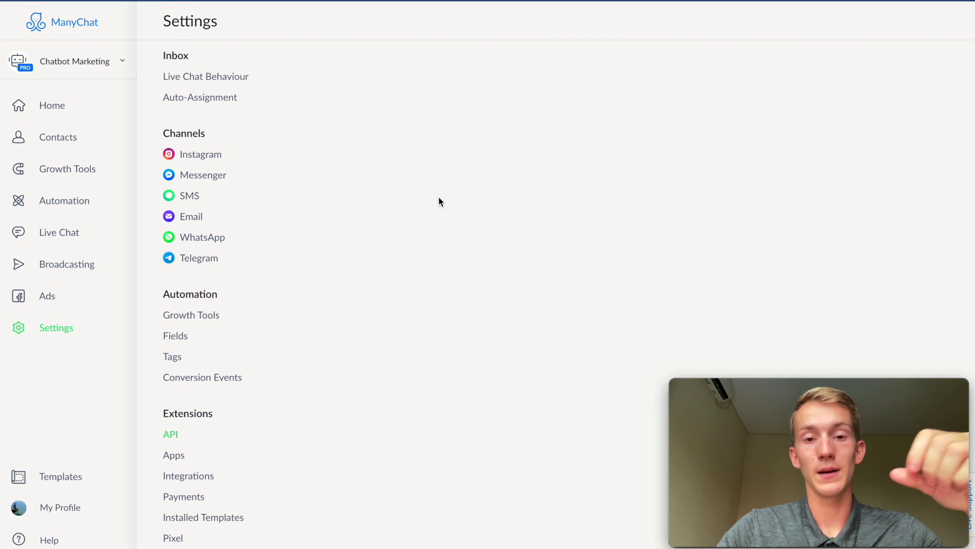
click(173, 455)
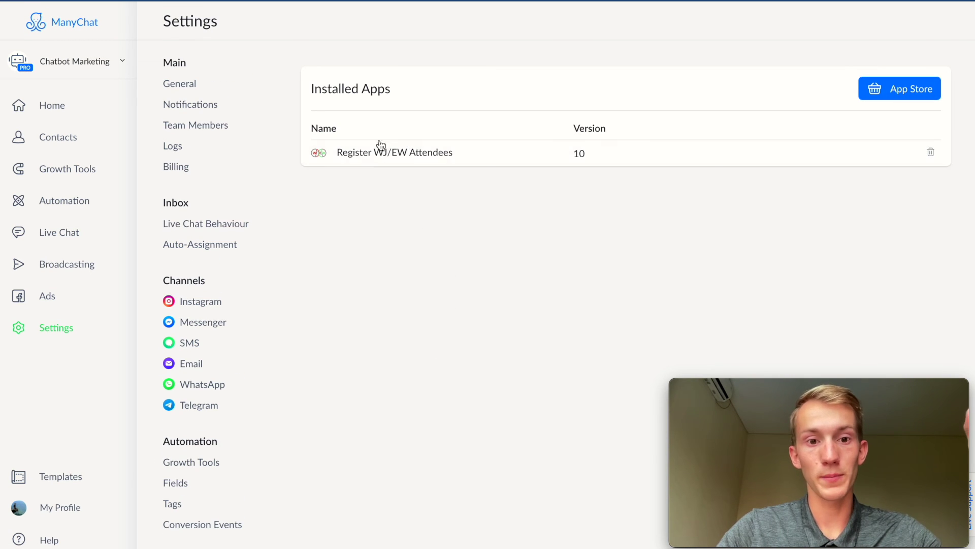
- Examine the Integrations settings, covering the Google Sheets, Shopify, Klaviyo, ActiveCampaign and MailChimp account connections
scroll(384, 163, down, 3)
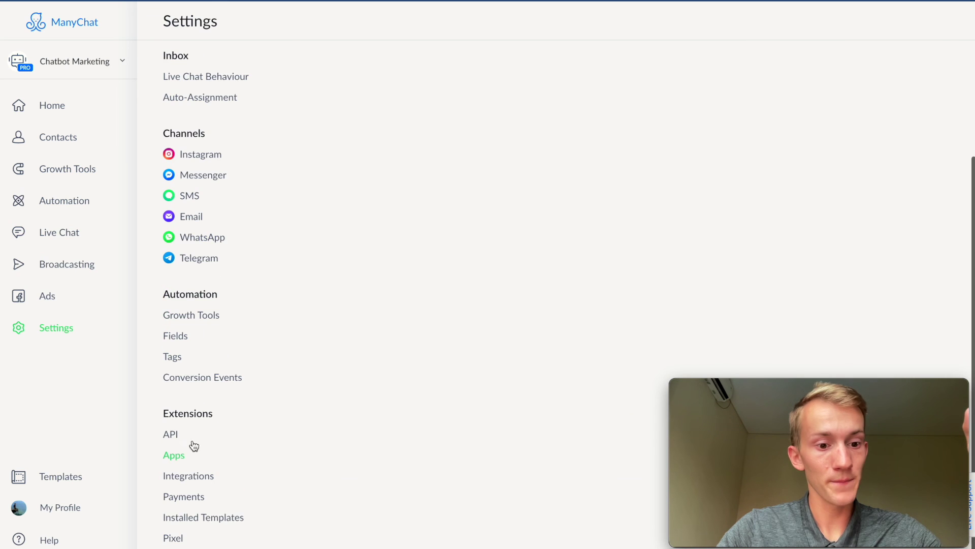
click(188, 475)
scroll(449, 148, down, 4)
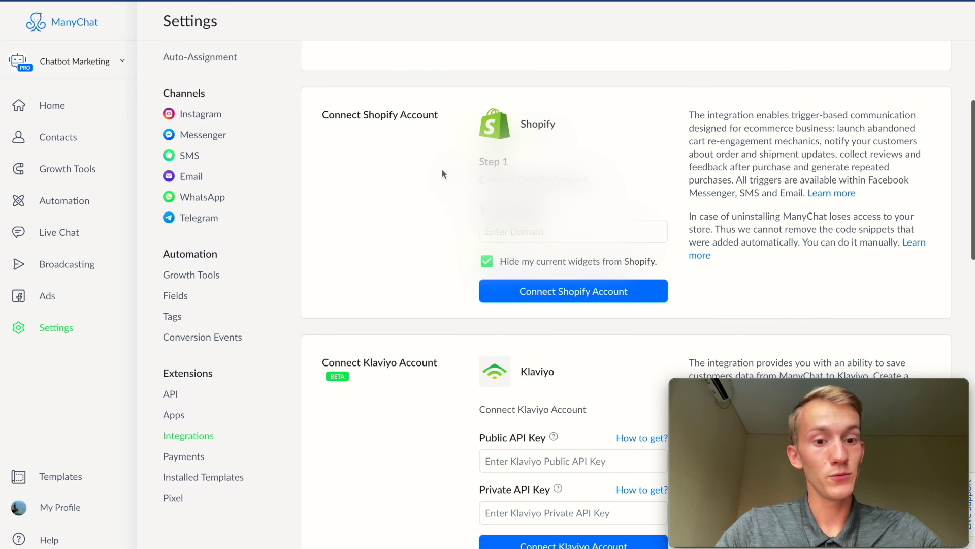
scroll(442, 174, down, 10)
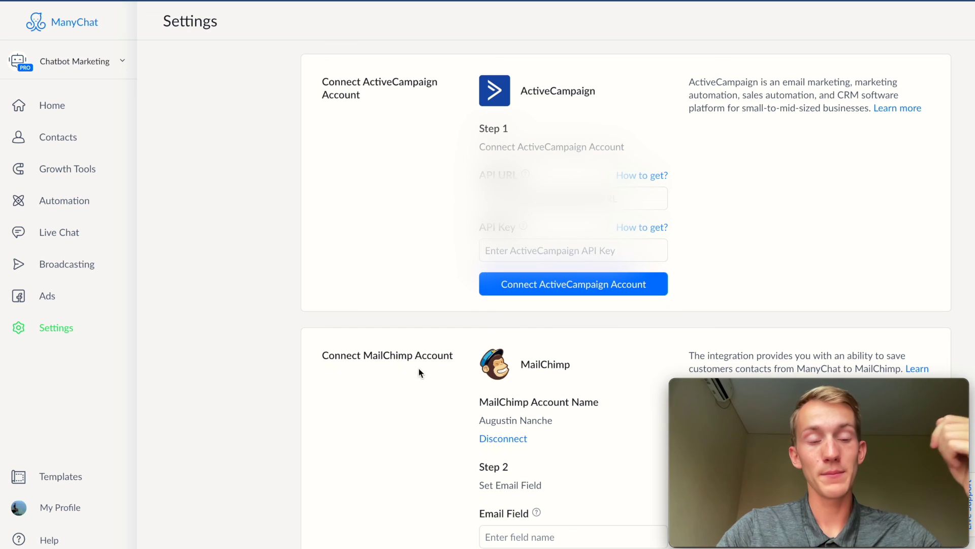
scroll(426, 265, up, 8)
scroll(427, 265, up, 5)
scroll(422, 266, down, 6)
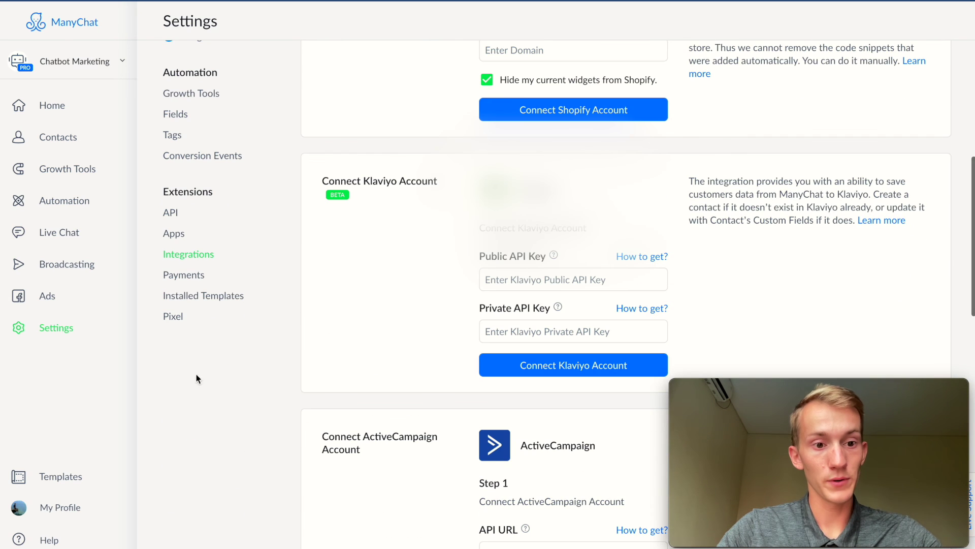
scroll(431, 263, up, 7)
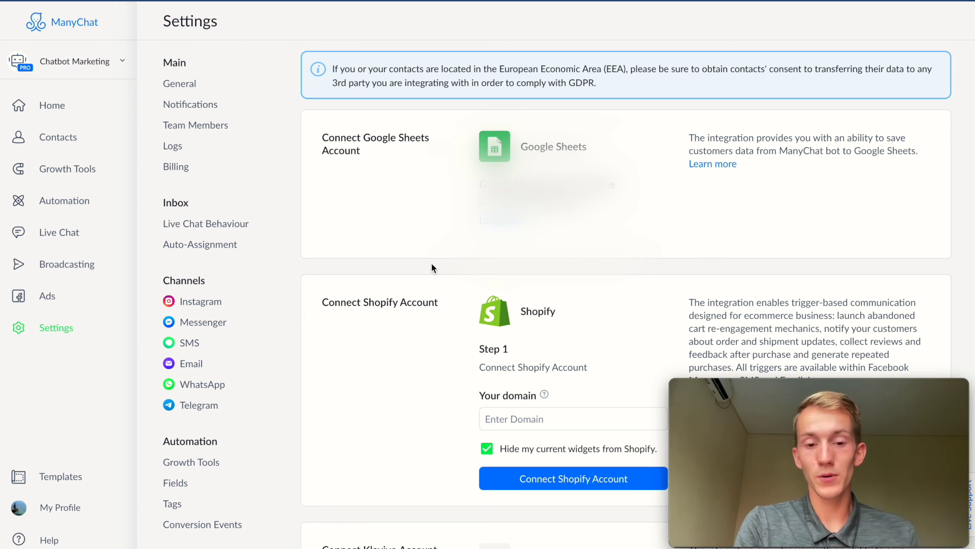
scroll(431, 263, down, 10)
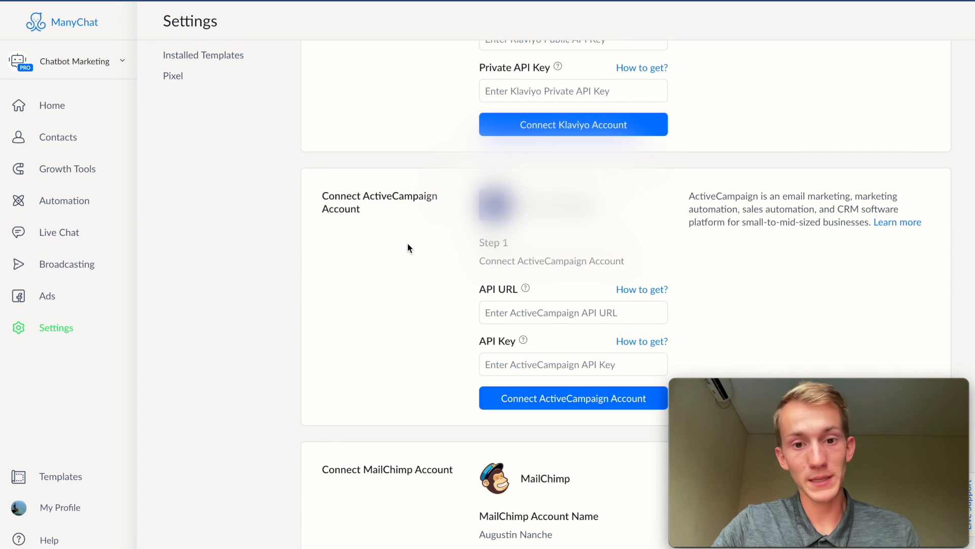